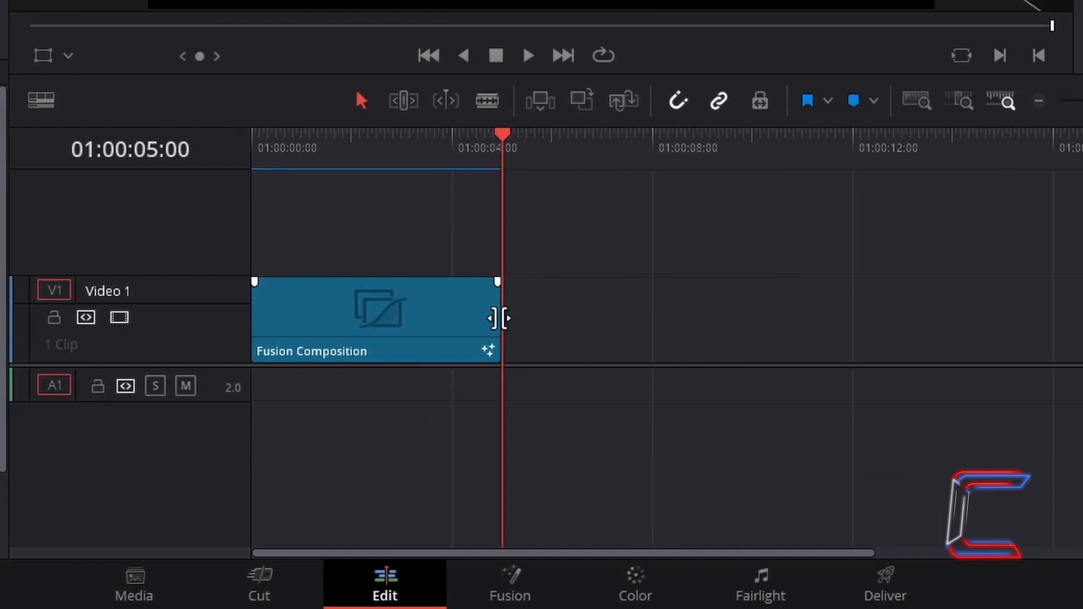
Open the Fusion Composition clip on Video 1 in the Fusion page
click(499, 318)
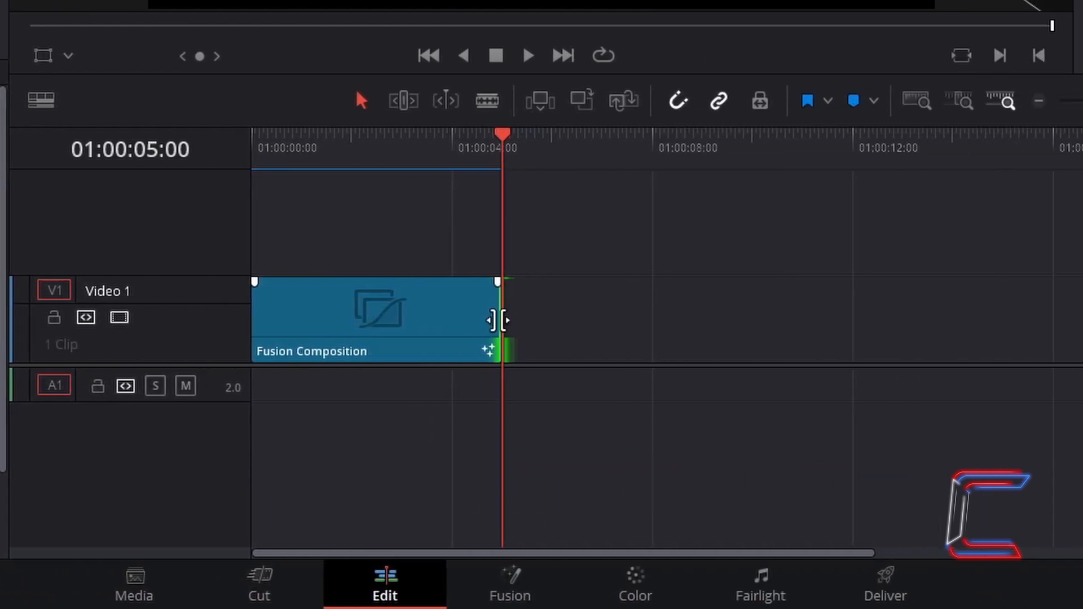
drag(499, 320, 500, 343)
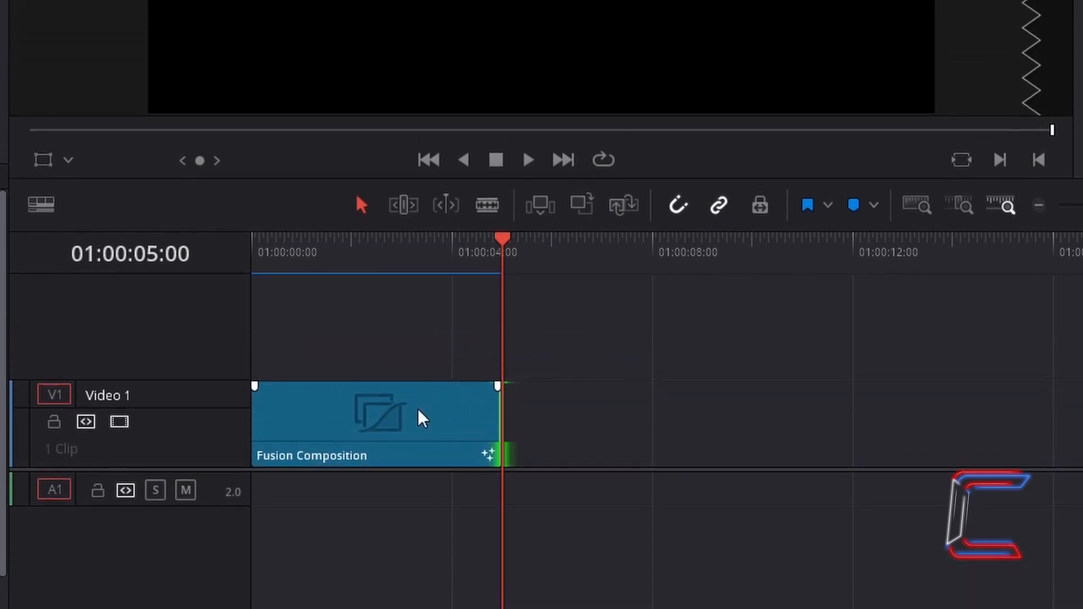
right_click(424, 314)
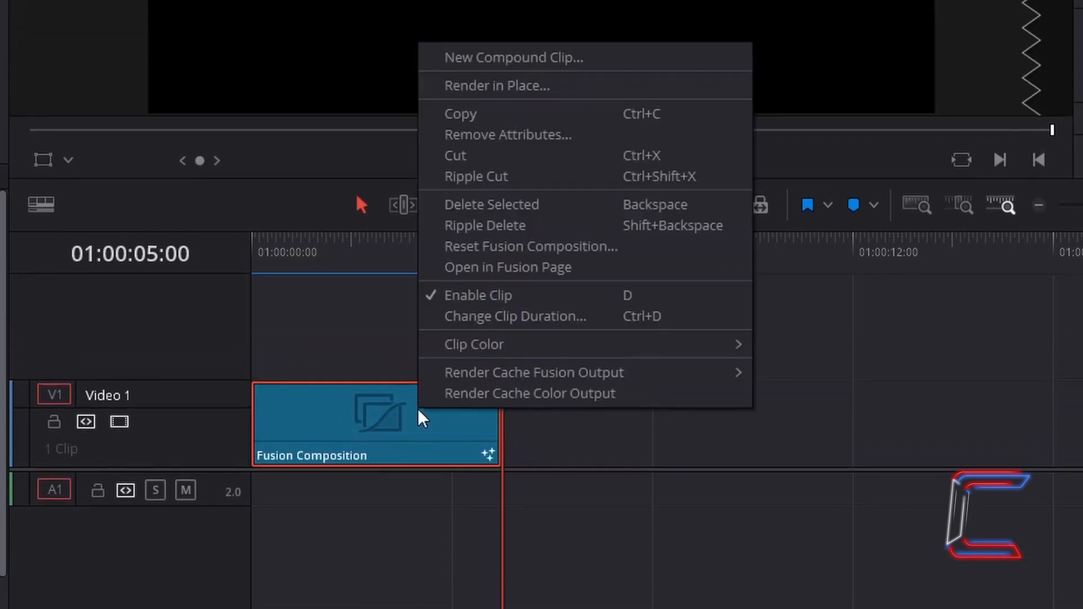
click(601, 273)
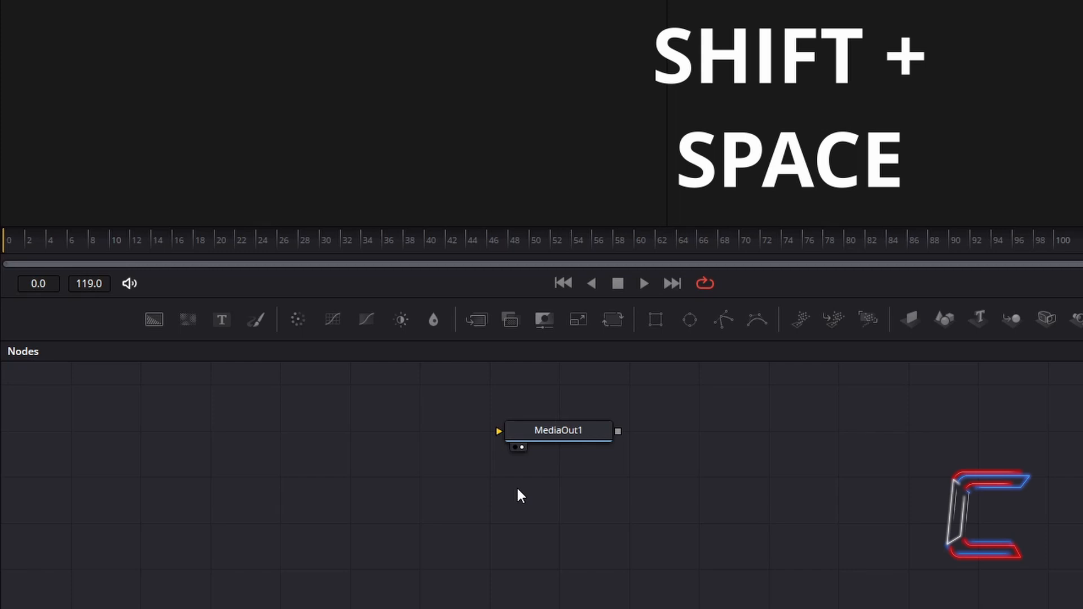
Add an Ellipse mask node to the composition and display it in the right viewer
key(shift+space)
text(Background)
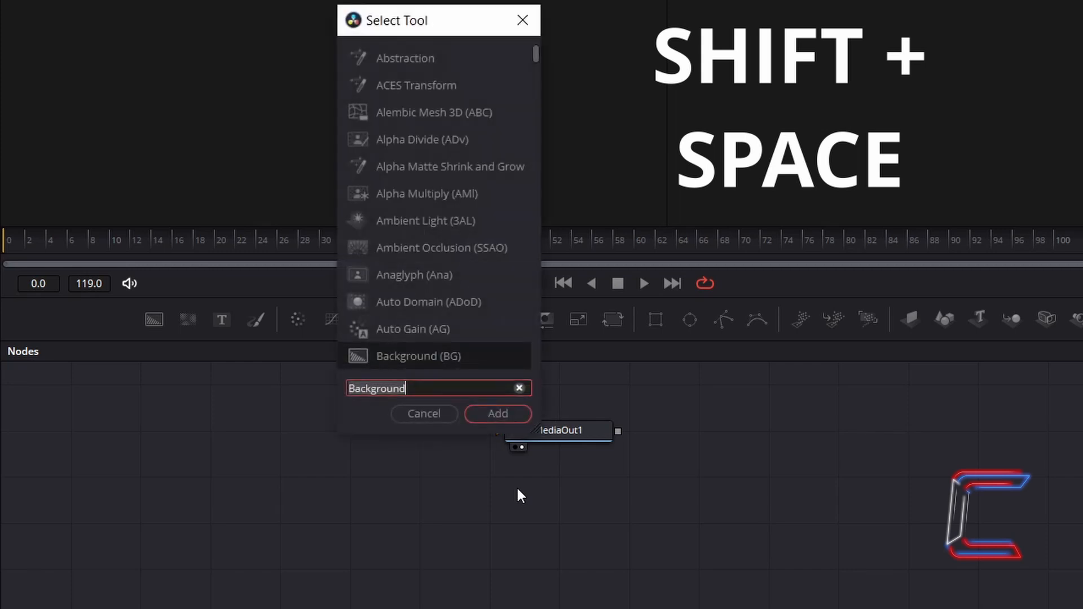
text(Ellipse)
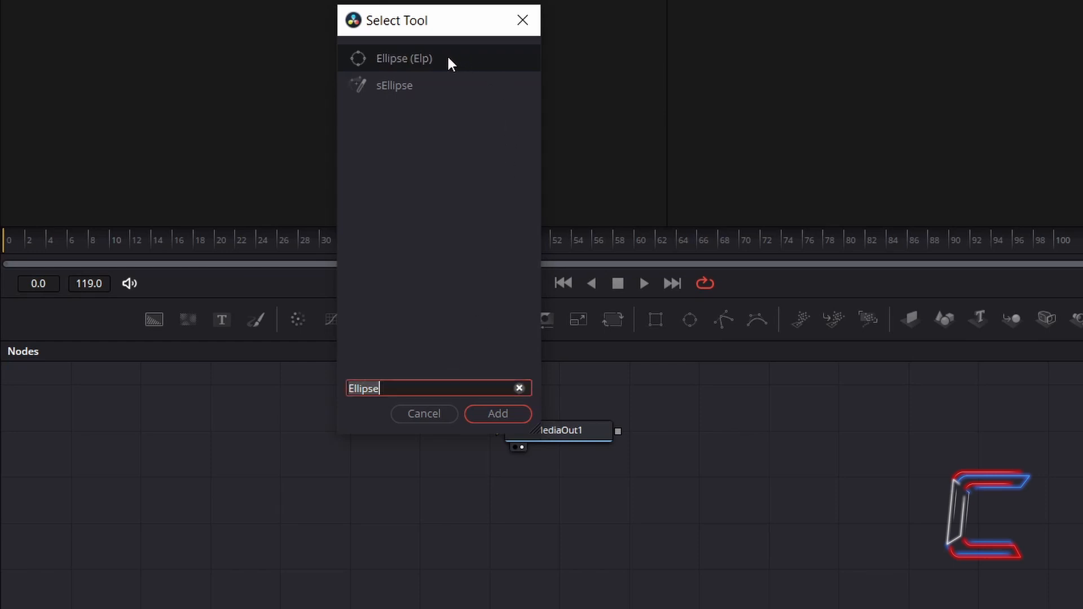
click(525, 417)
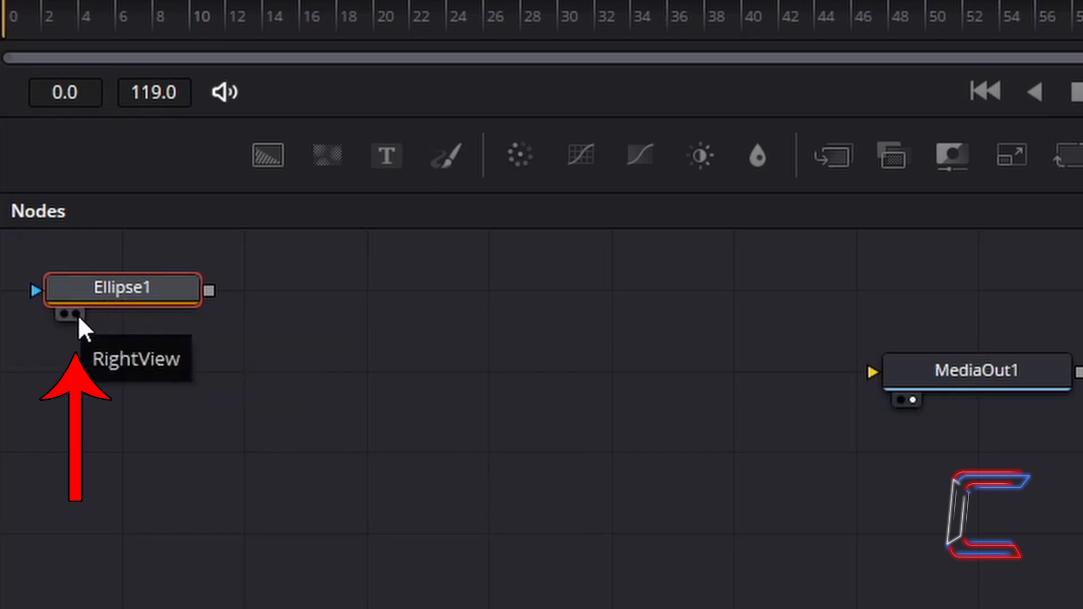
click(78, 315)
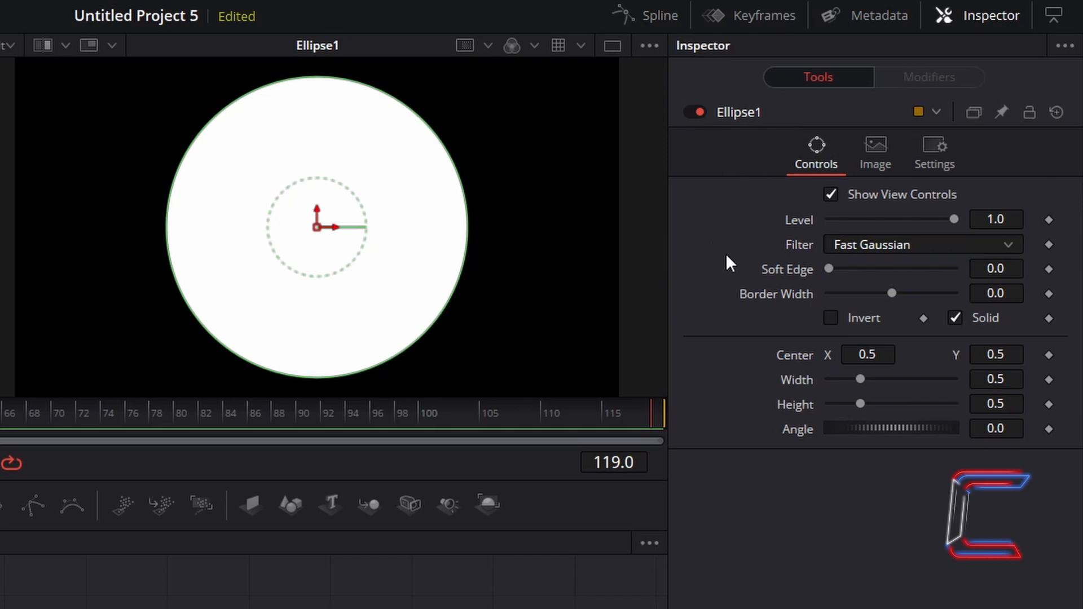
Set the Soft Edge of Ellipse1 to 0.05
click(1019, 275)
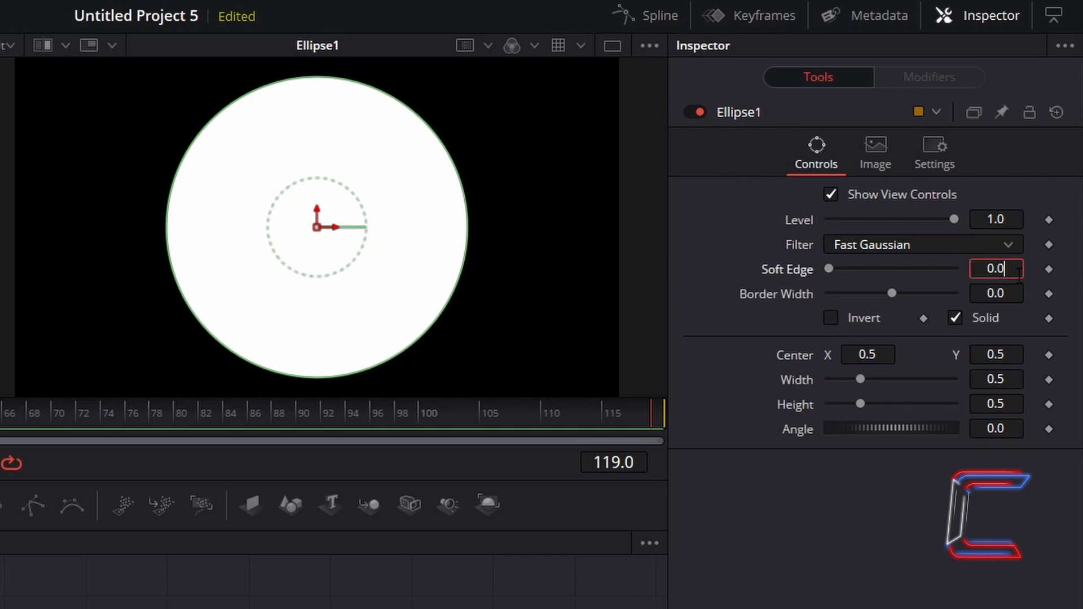
text(5)
key(Tab)
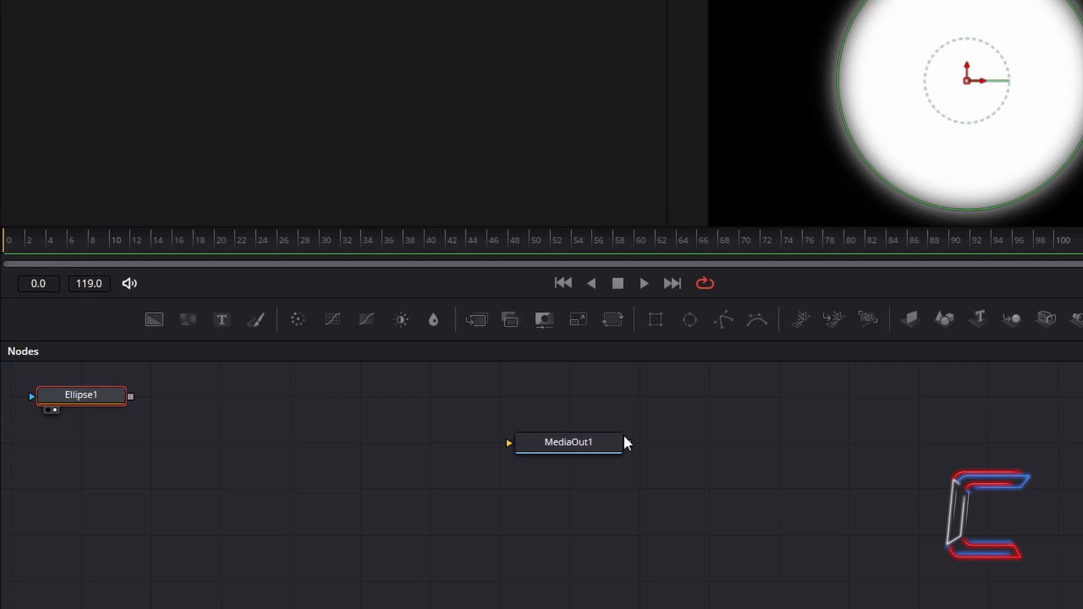
Add a Background node and connect the Ellipse1 output to its mask input
key(shift+space)
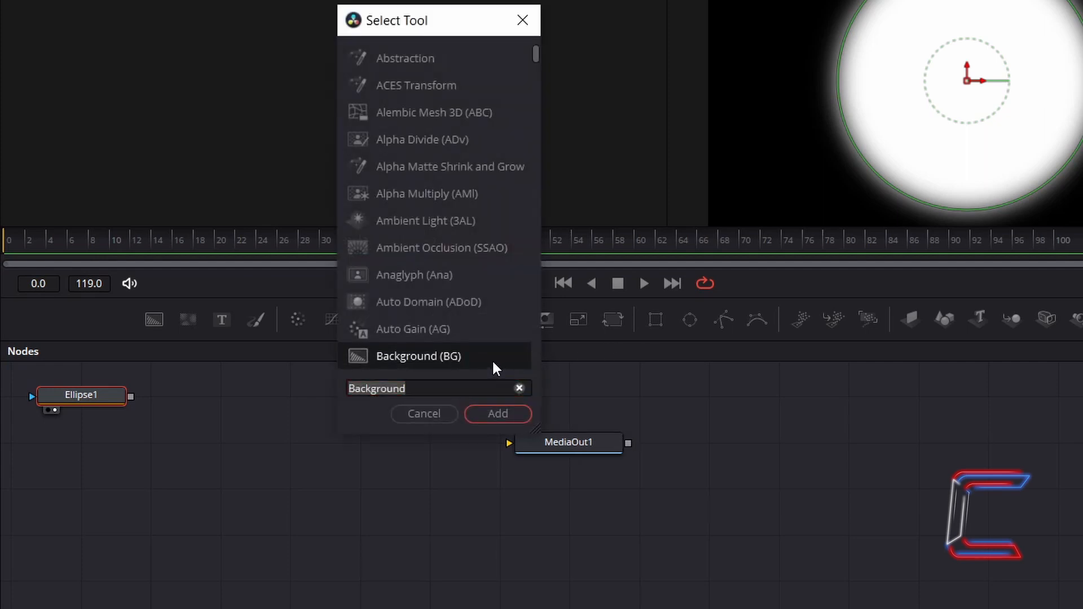
click(521, 414)
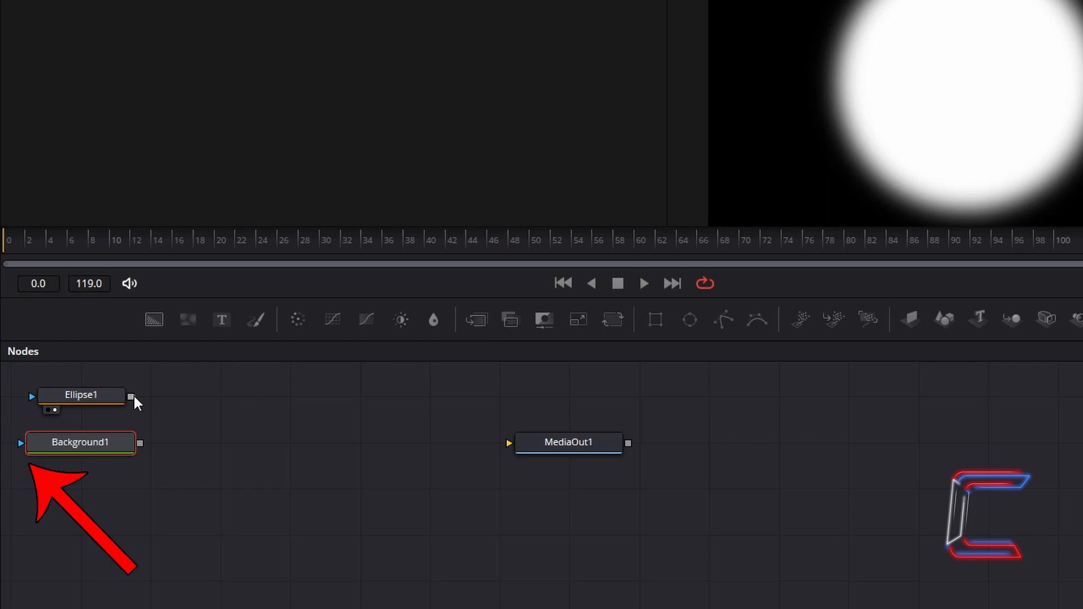
drag(131, 397, 24, 451)
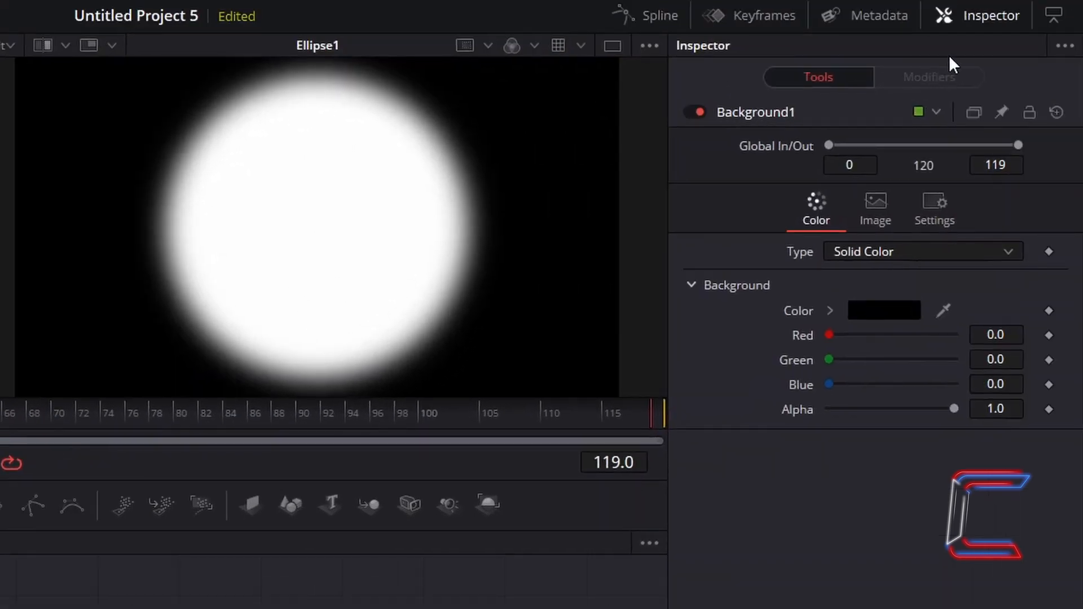
Set the colour of Background1 to yellow #e6f115 and display the node in the right viewer
click(894, 312)
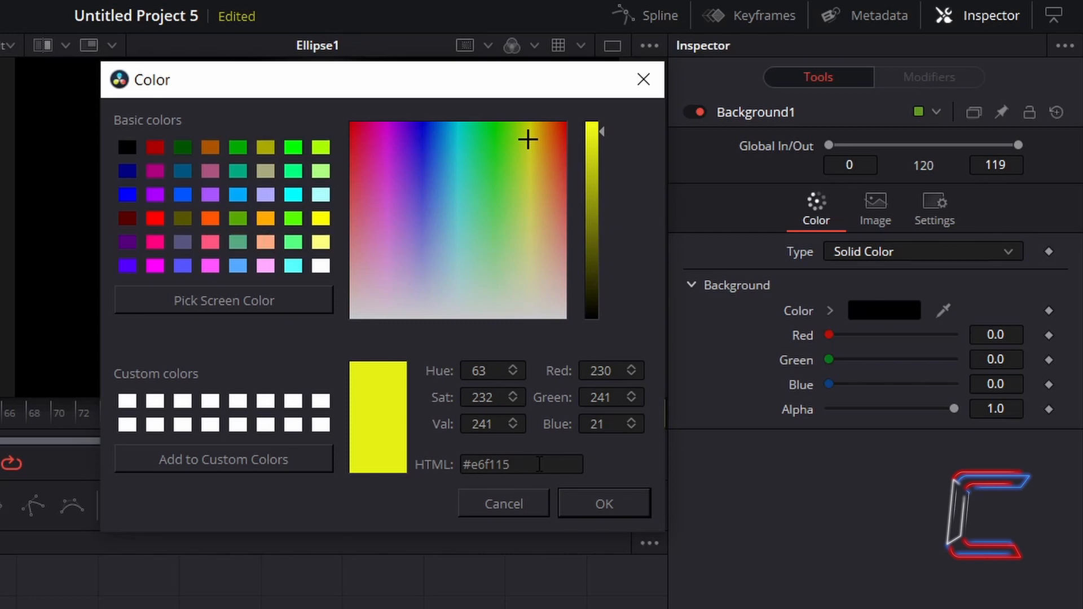
click(644, 515)
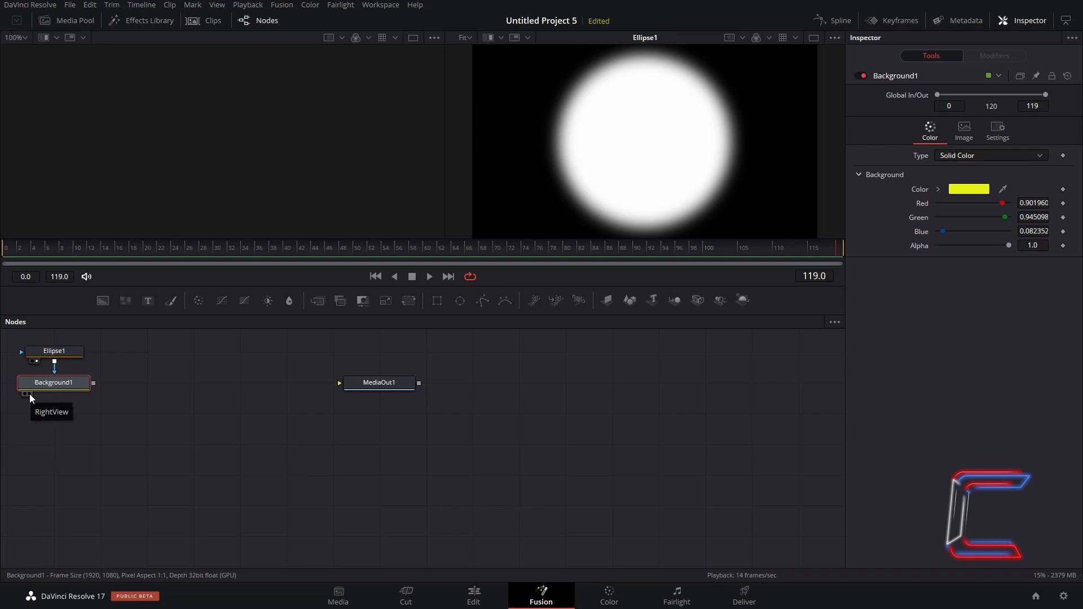
click(30, 393)
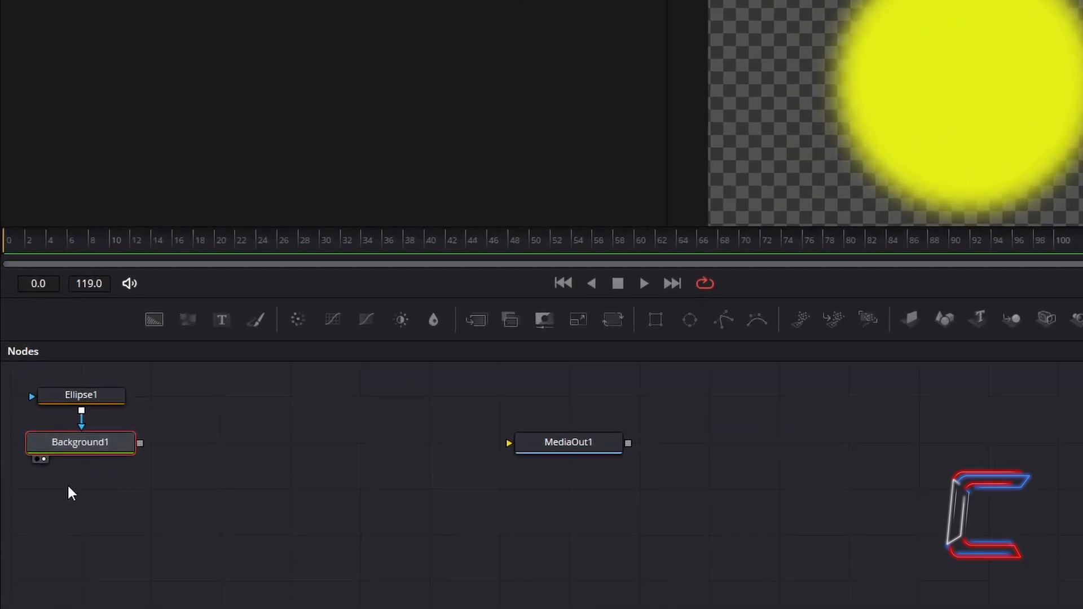
Add a pEmitter node to the composition
key(shift+space)
text(pEmitter)
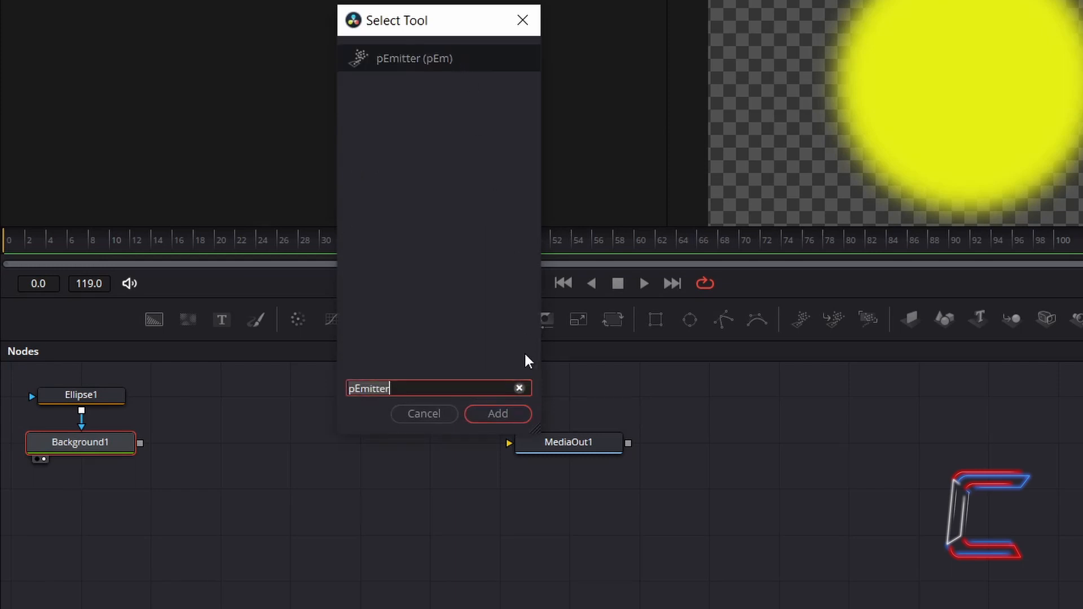
click(502, 413)
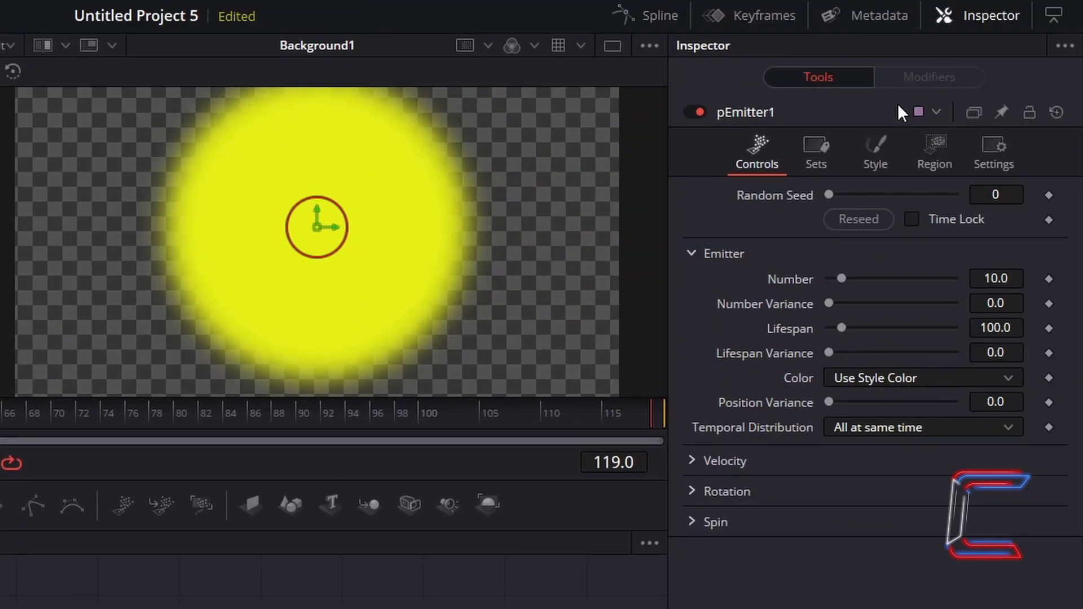
Set the particle style of pEmitter1 to Bitmap and connect the Background1 output to its input
click(895, 150)
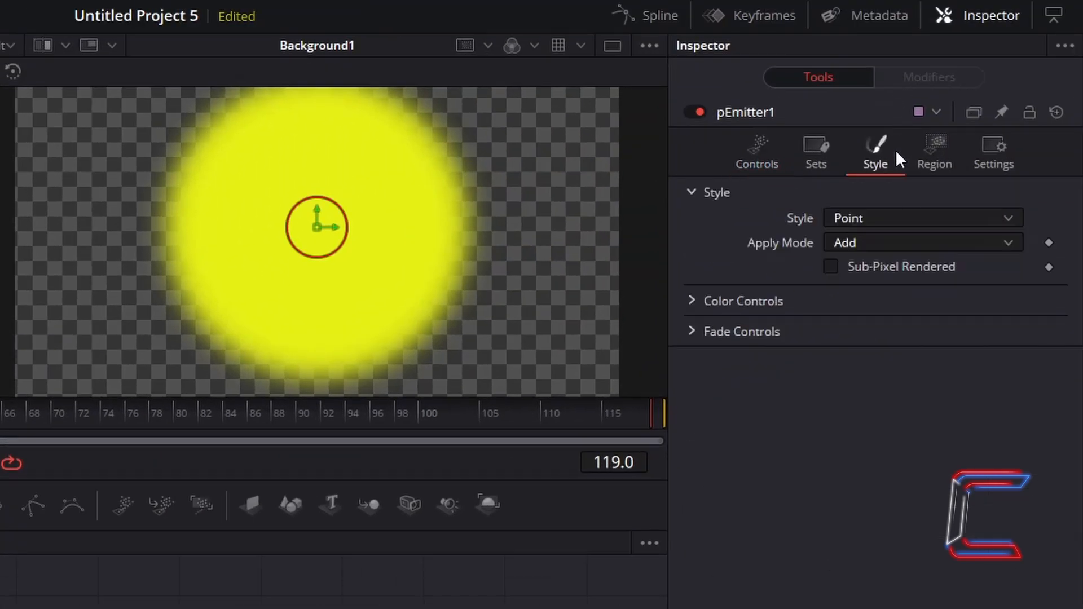
click(913, 219)
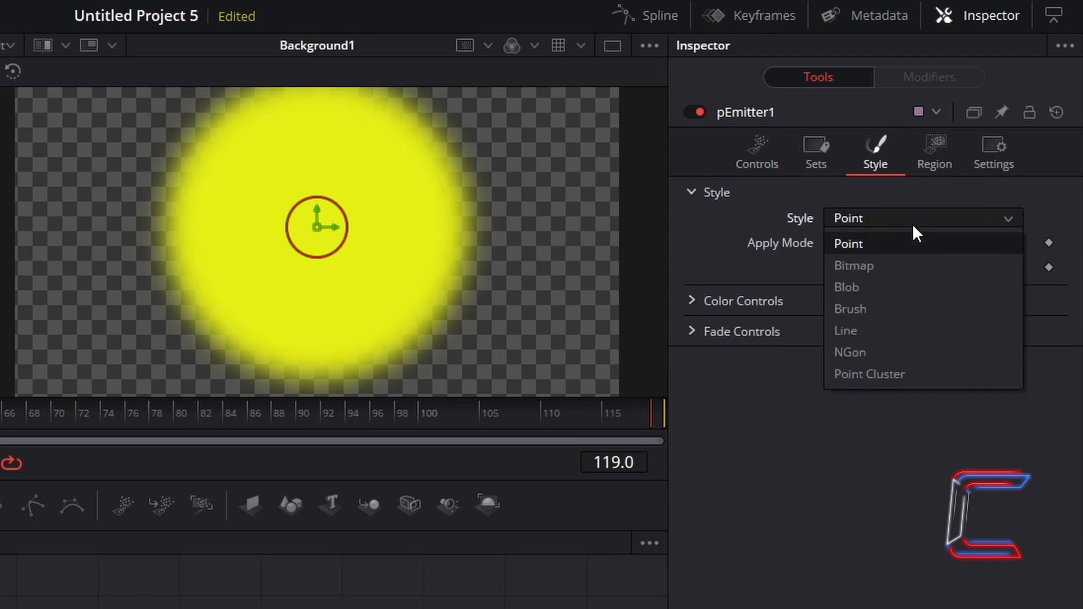
click(901, 265)
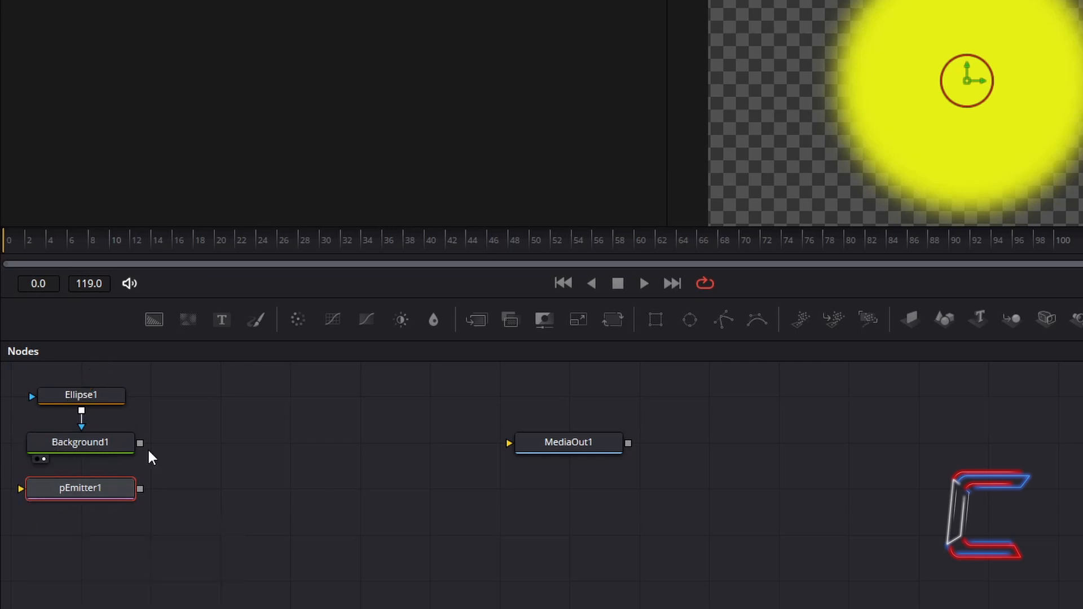
drag(140, 443, 20, 489)
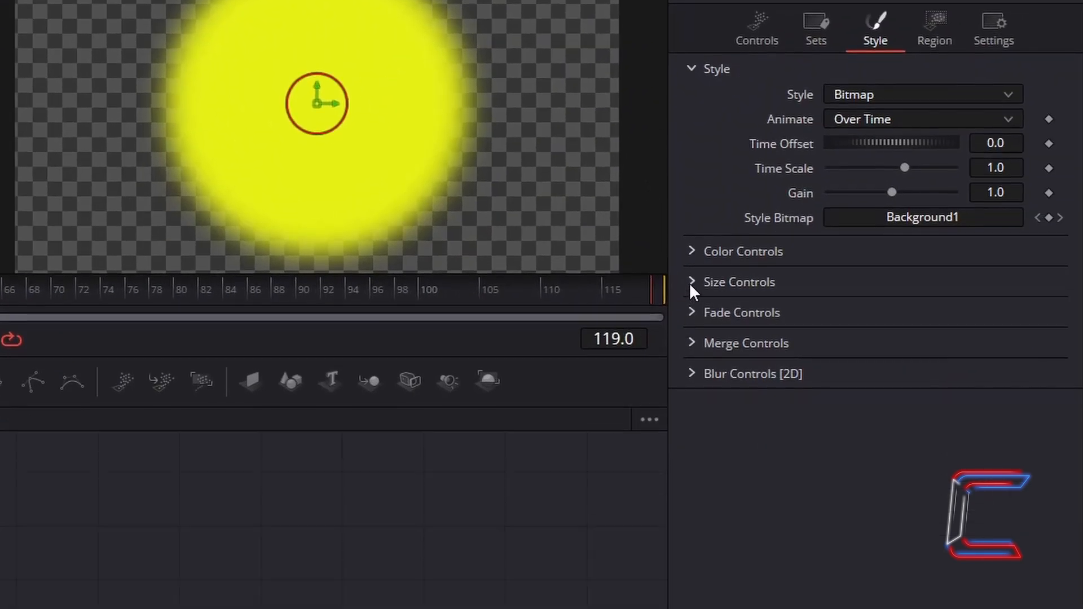
Set the particle Size of pEmitter1 to 0.045 in its style's size controls
click(691, 408)
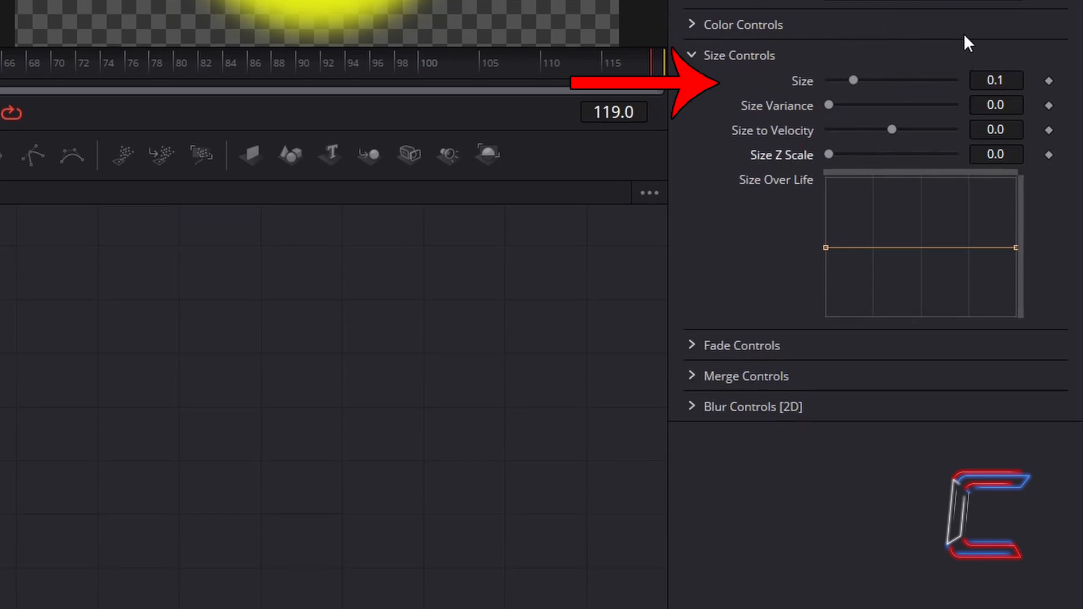
click(1013, 78)
text(0.045)
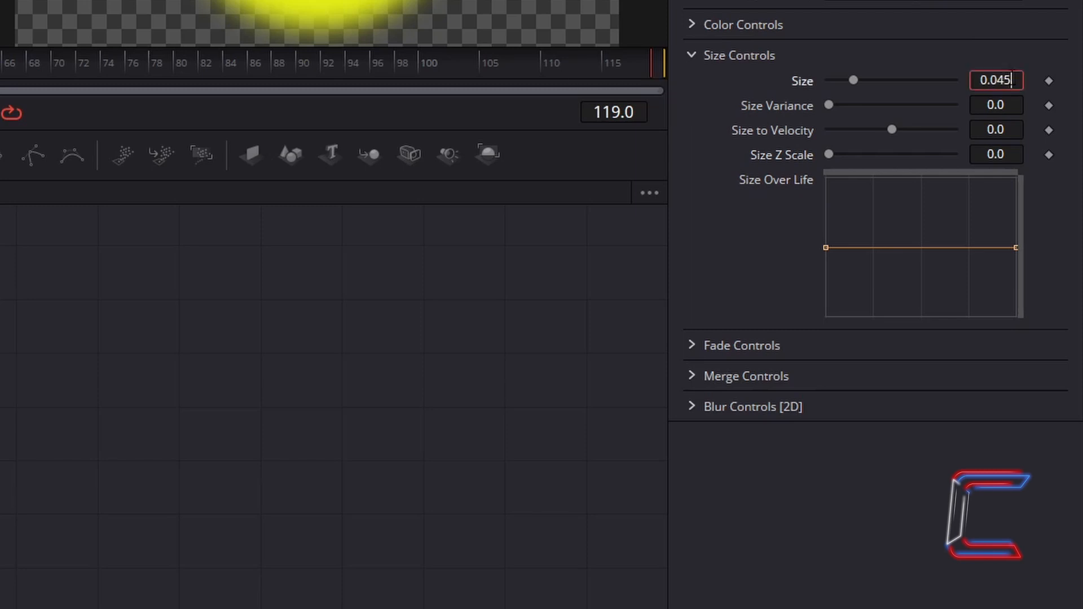
key(Tab)
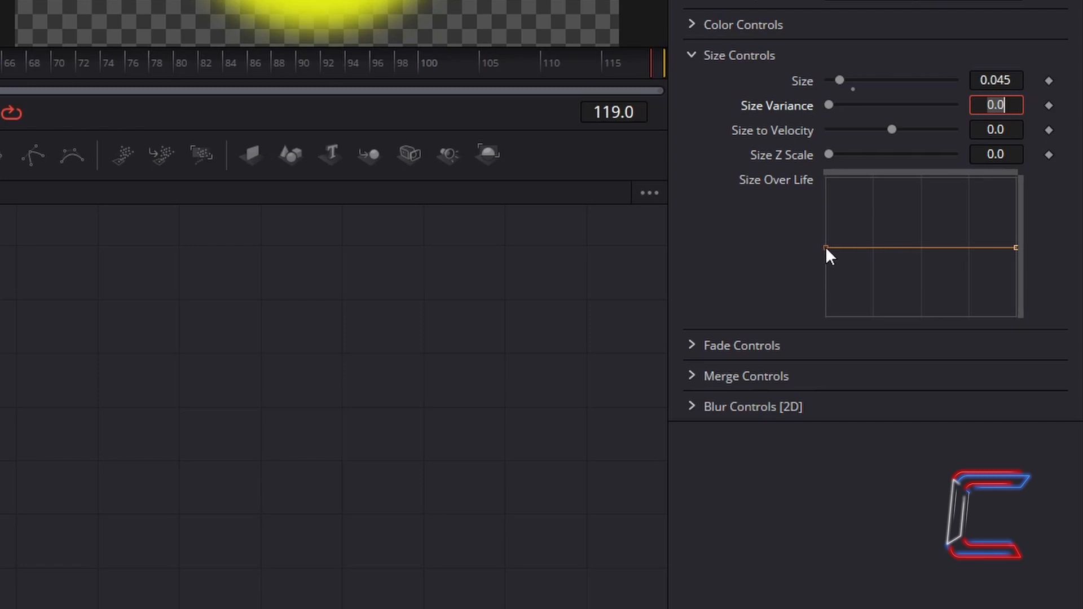
Shape the Size Over Life curve to rise from near the graph's bottom at the start to its top at the end
drag(825, 247, 828, 308)
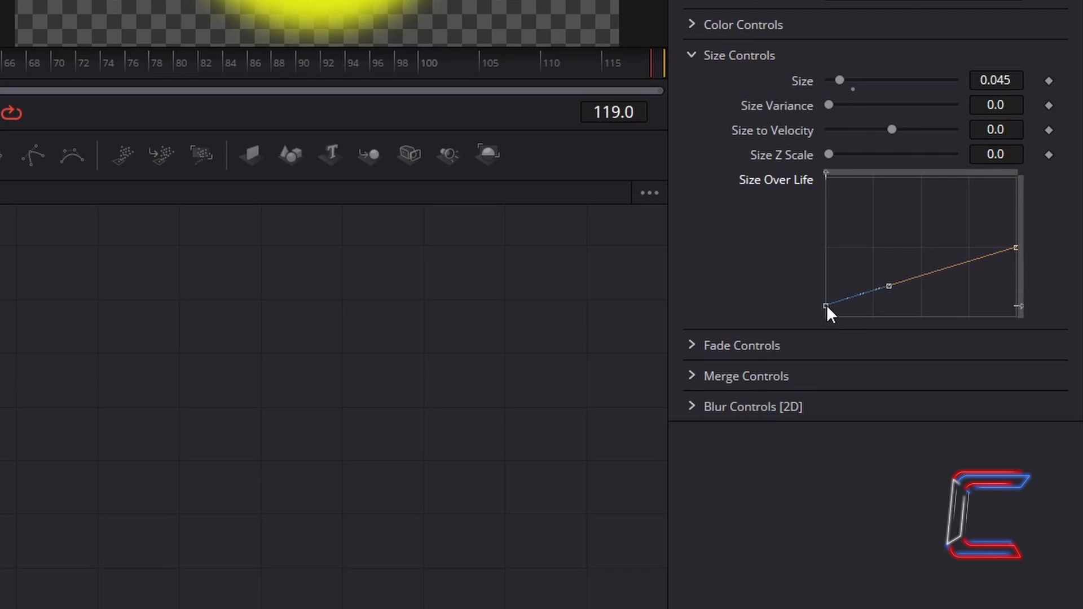
drag(827, 305, 825, 307)
drag(826, 307, 826, 308)
click(1014, 249)
drag(1015, 248, 1020, 193)
drag(1018, 181, 1015, 176)
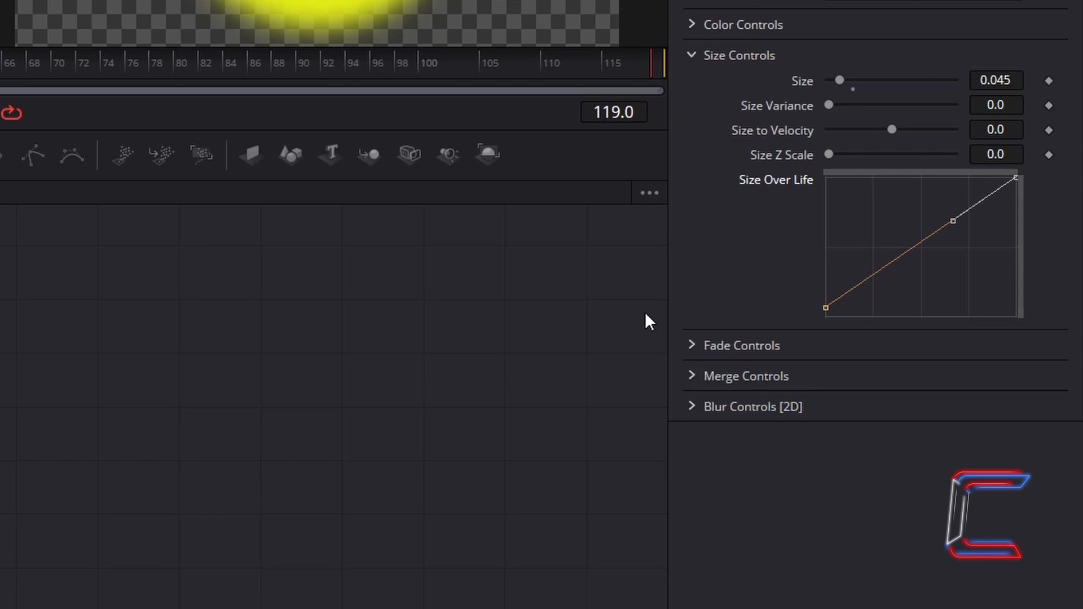
Set the particle fade of pEmitter1 to 0.05 for In and 0.95 for Out
click(692, 347)
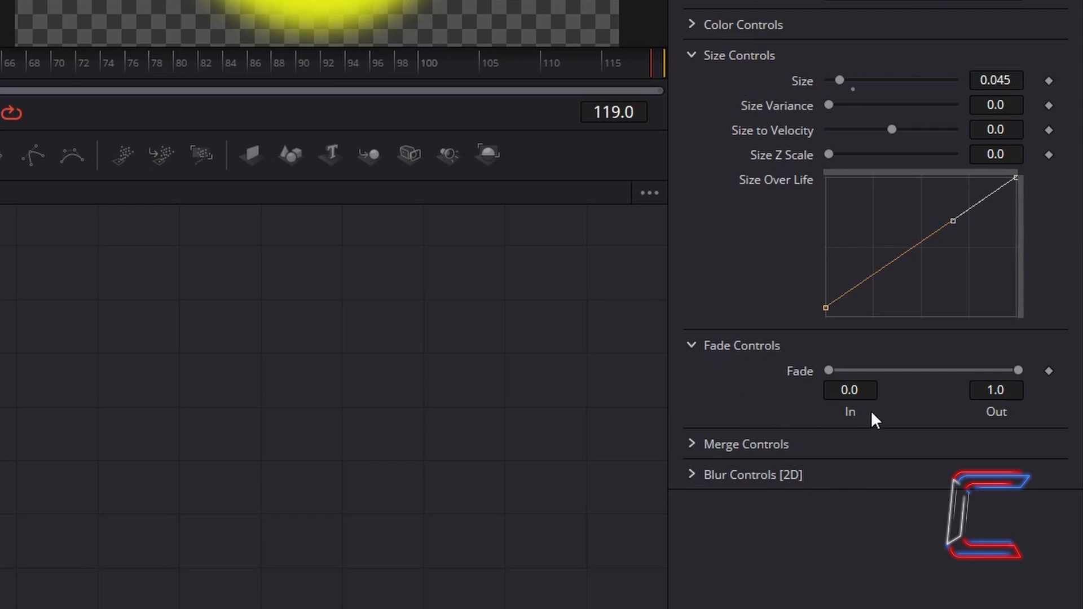
click(868, 391)
text(5)
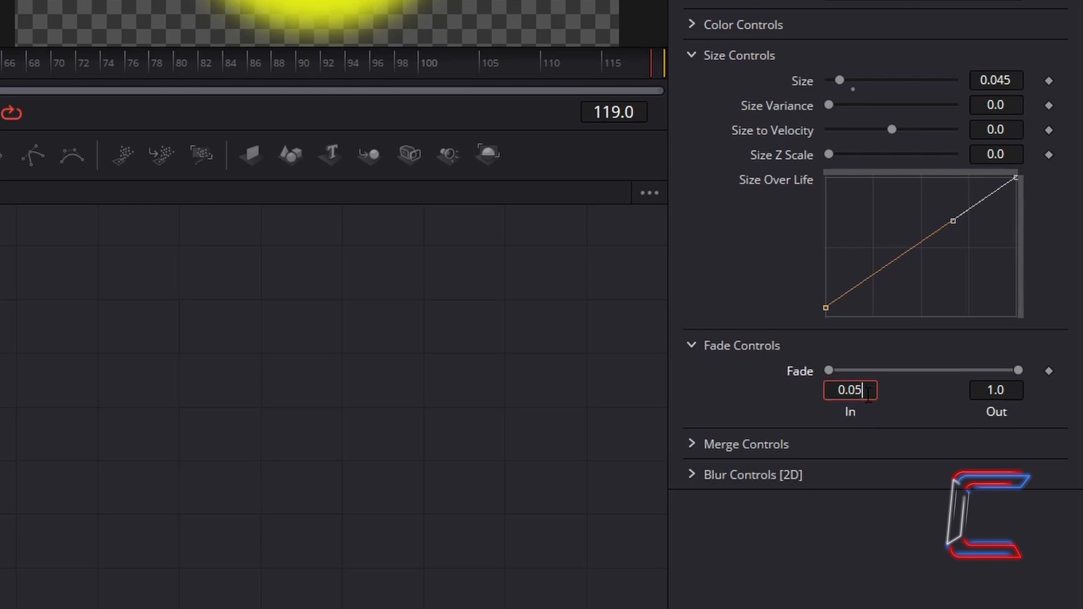
key(Tab)
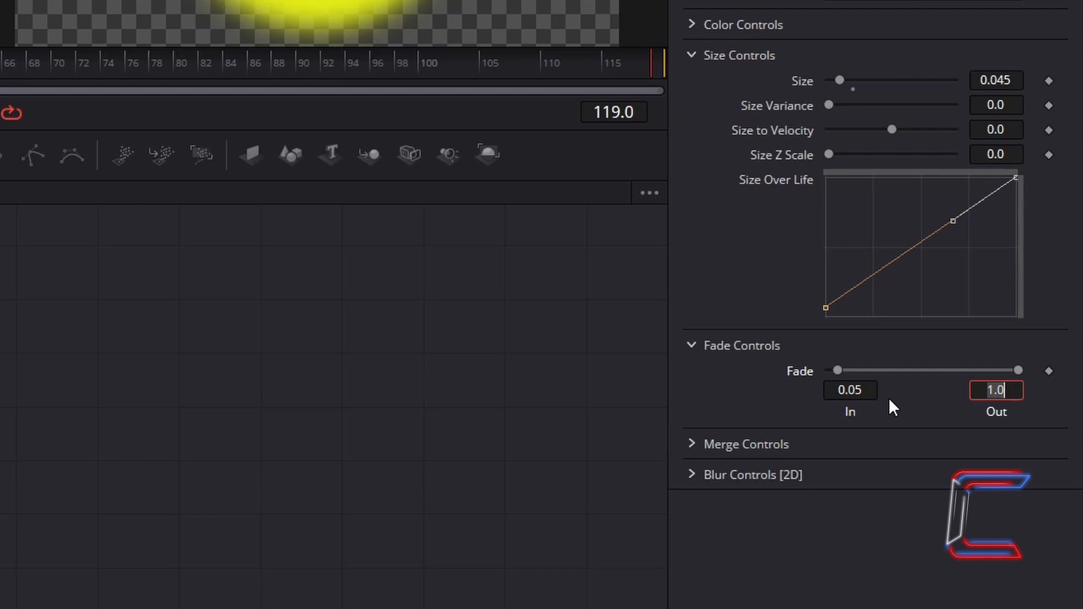
text(0.95)
key(Return)
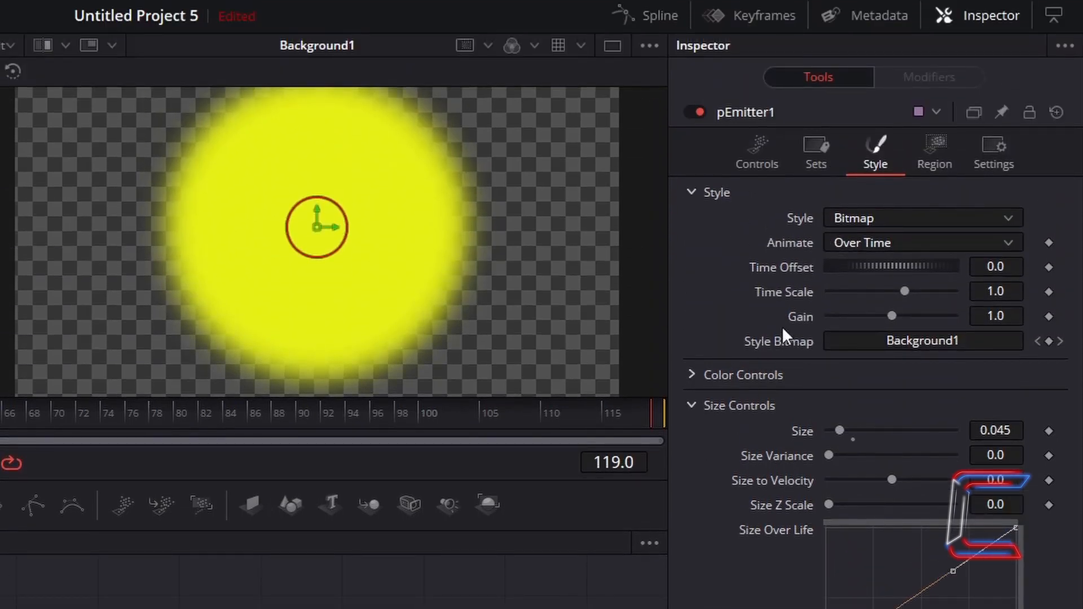
Set the emission region of pEmitter1 to All
click(935, 169)
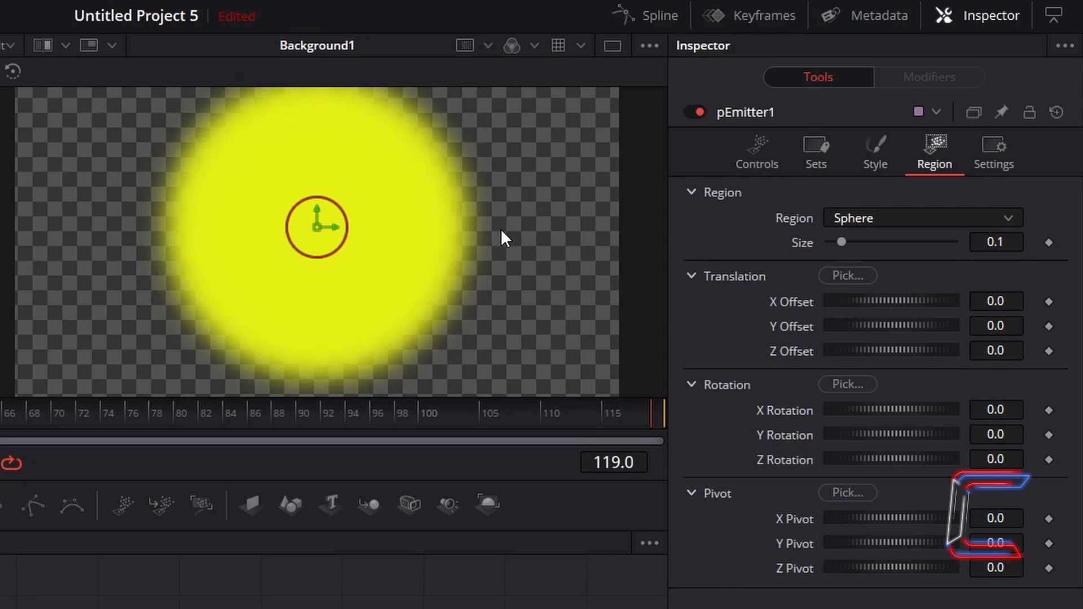
click(923, 219)
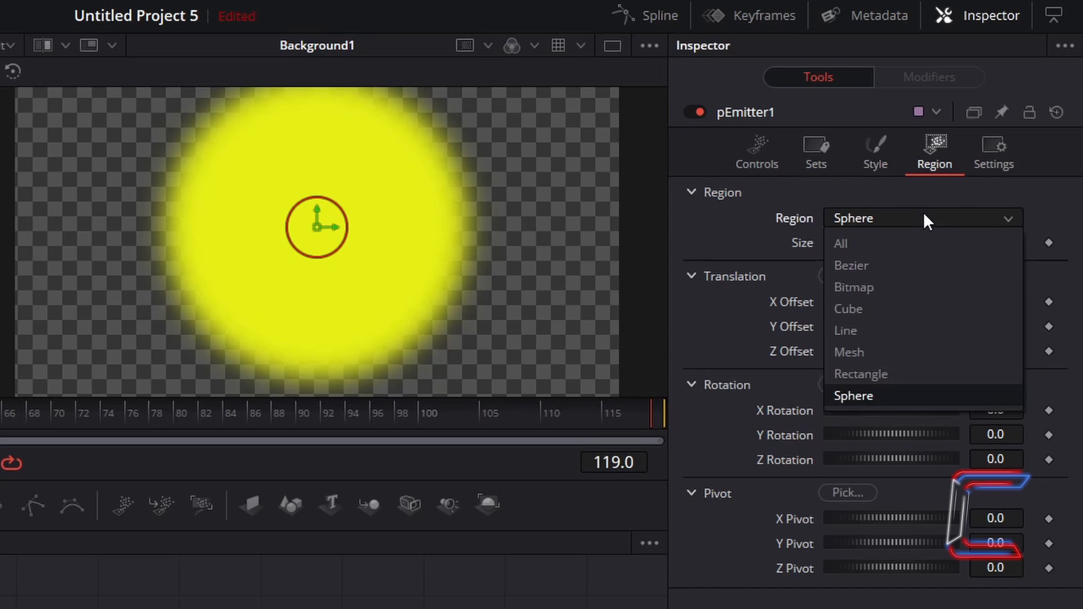
click(916, 249)
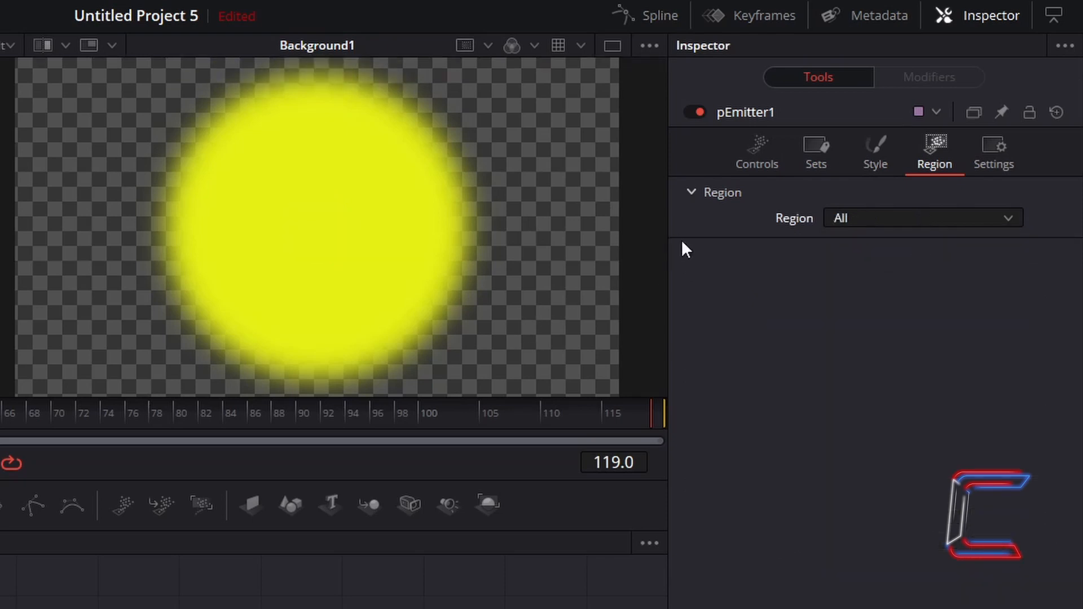
Set the emitter Number of pEmitter1 to 3 and its Lifespan to 1000
click(765, 171)
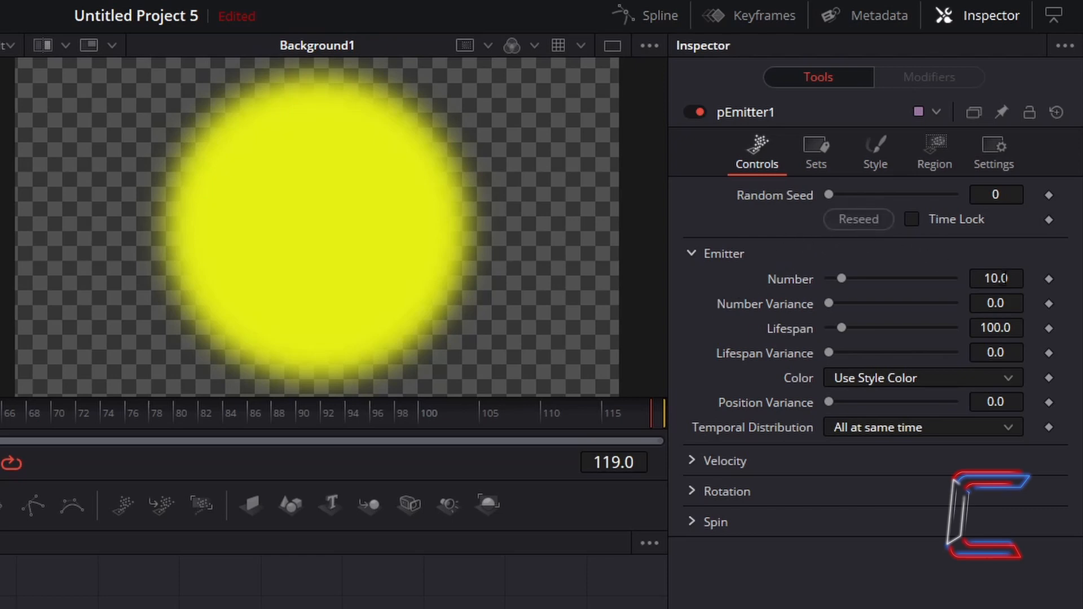
click(1022, 278)
text(3)
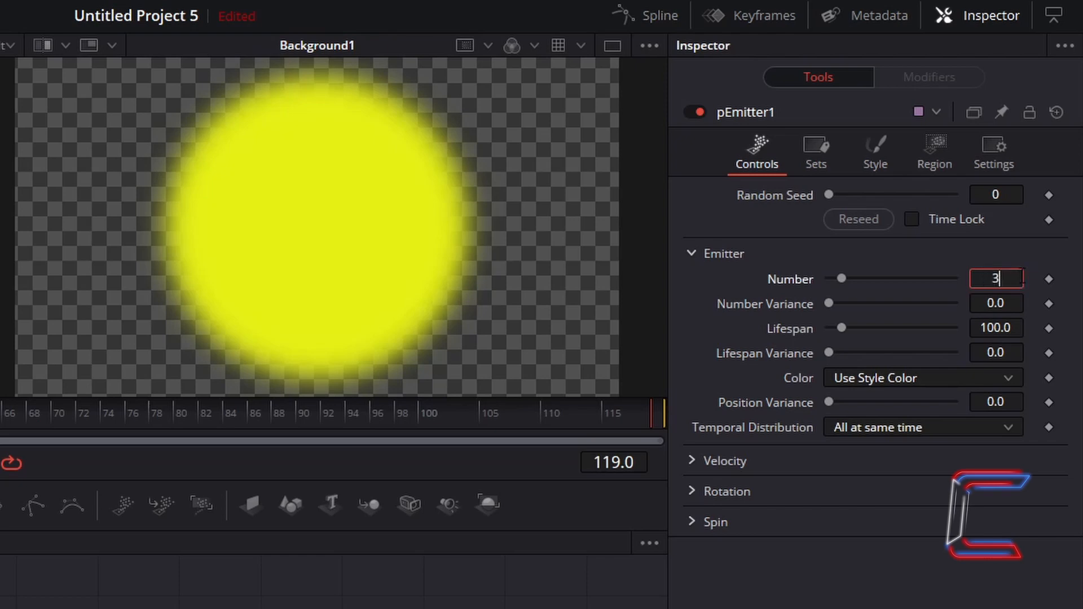
key(Tab)
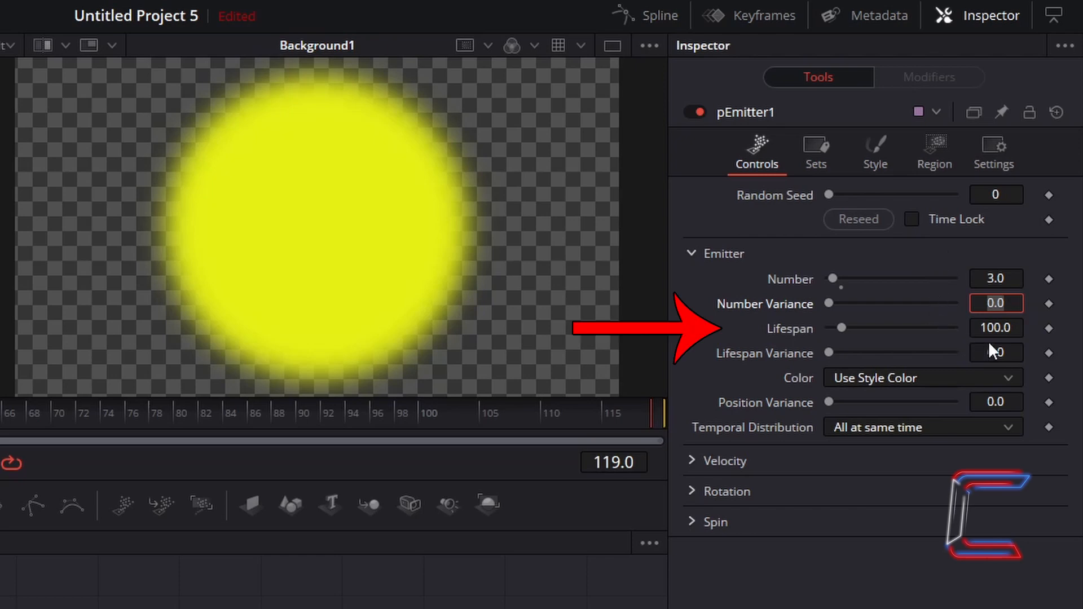
click(998, 328)
text(1000)
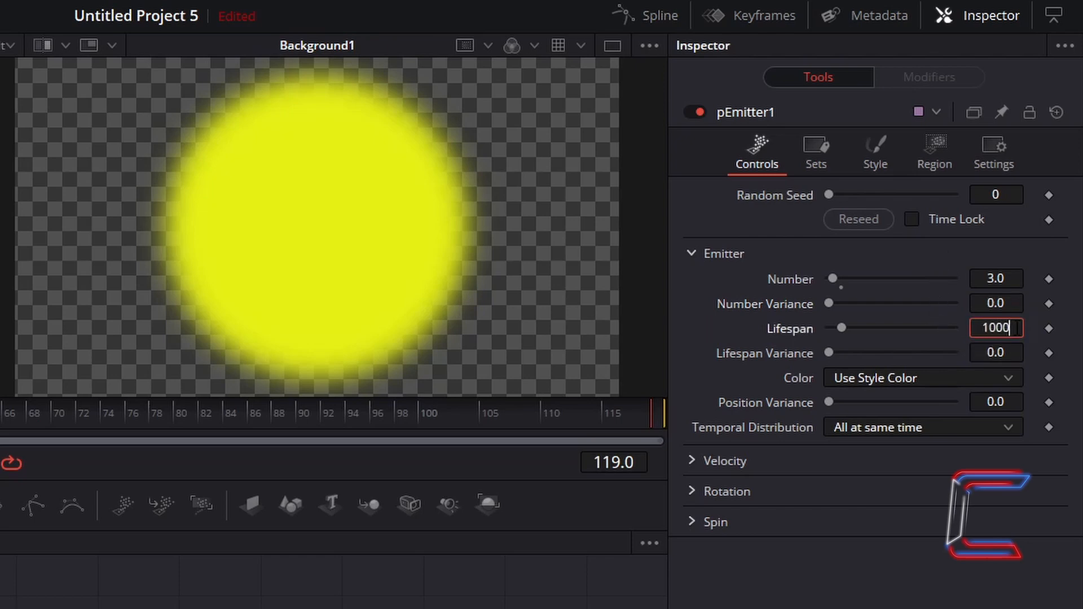
key(Tab)
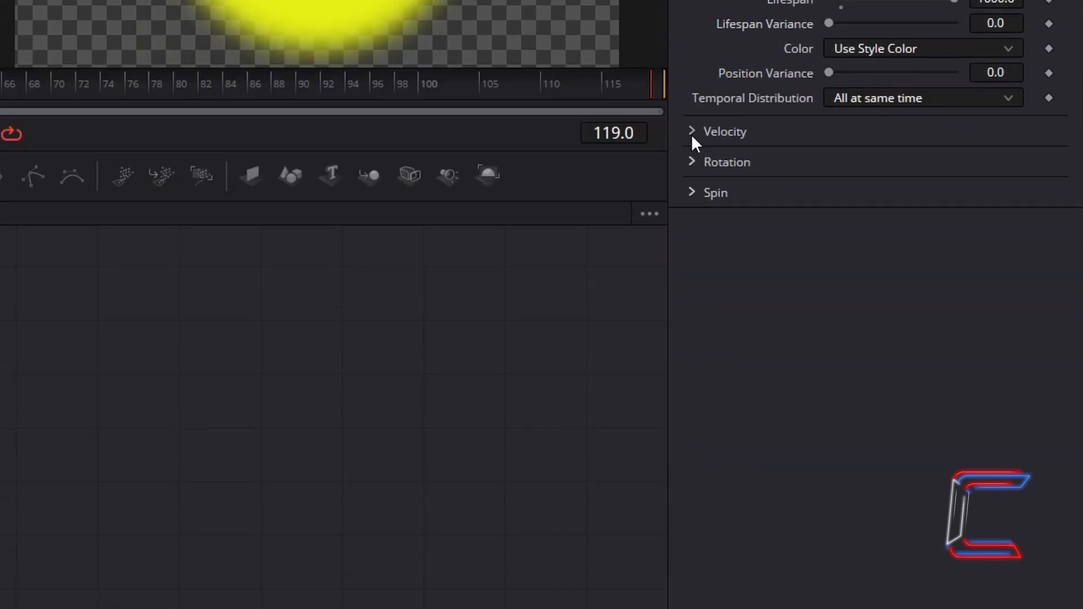
Set the particle Velocity of pEmitter1 to 0.1 and its Angle Z to -90
click(692, 461)
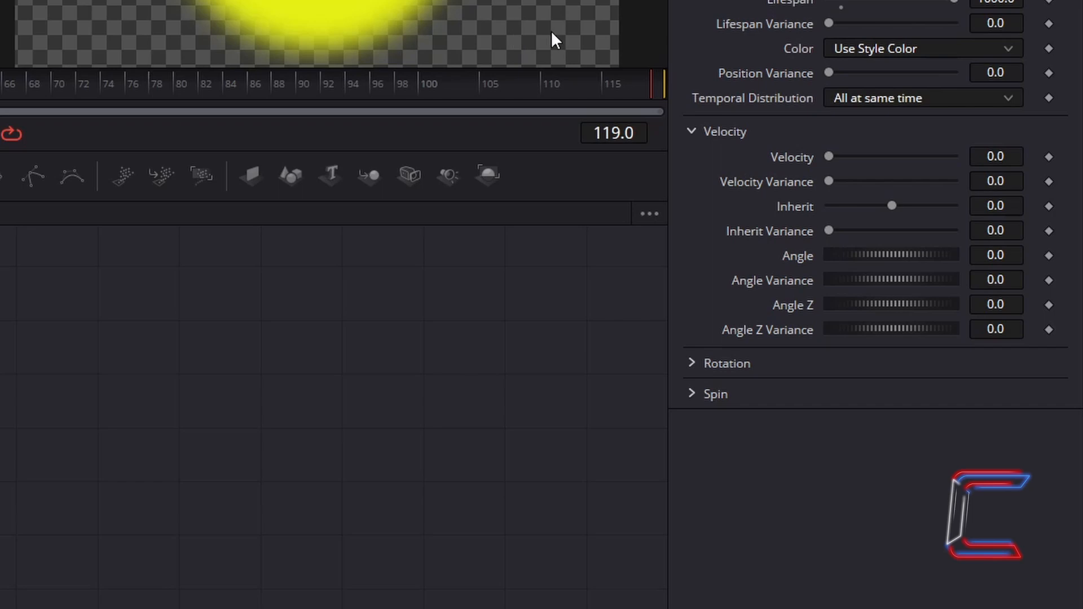
click(1018, 154)
key(BackSpace)
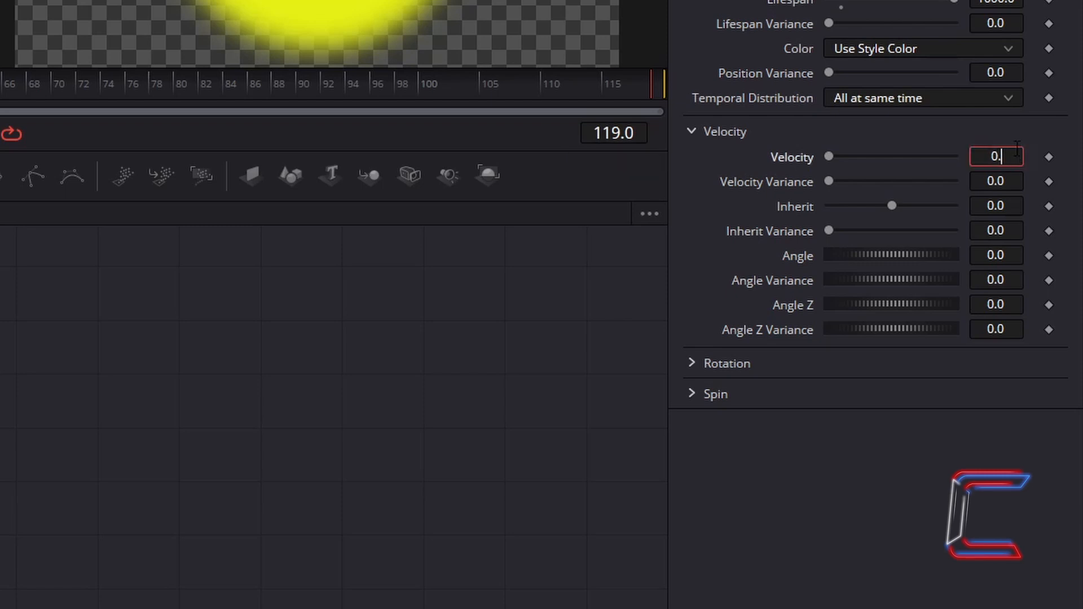
text(1)
key(Tab)
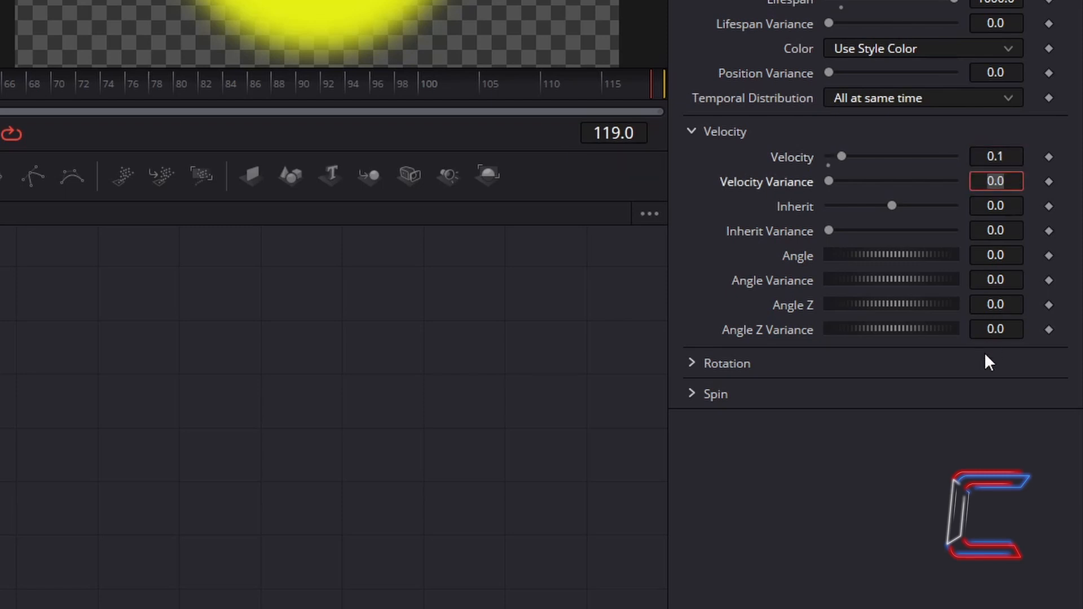
click(1020, 305)
text(-90)
key(Tab)
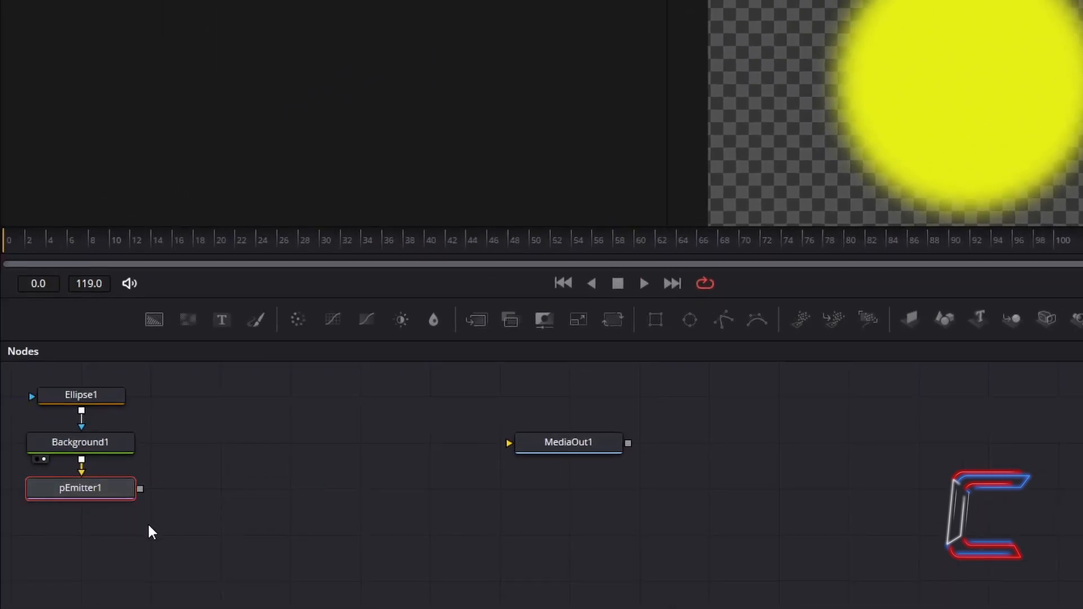
Add two pMerge nodes in a row after pEmitter1
key(shift+space)
text(pMerge)
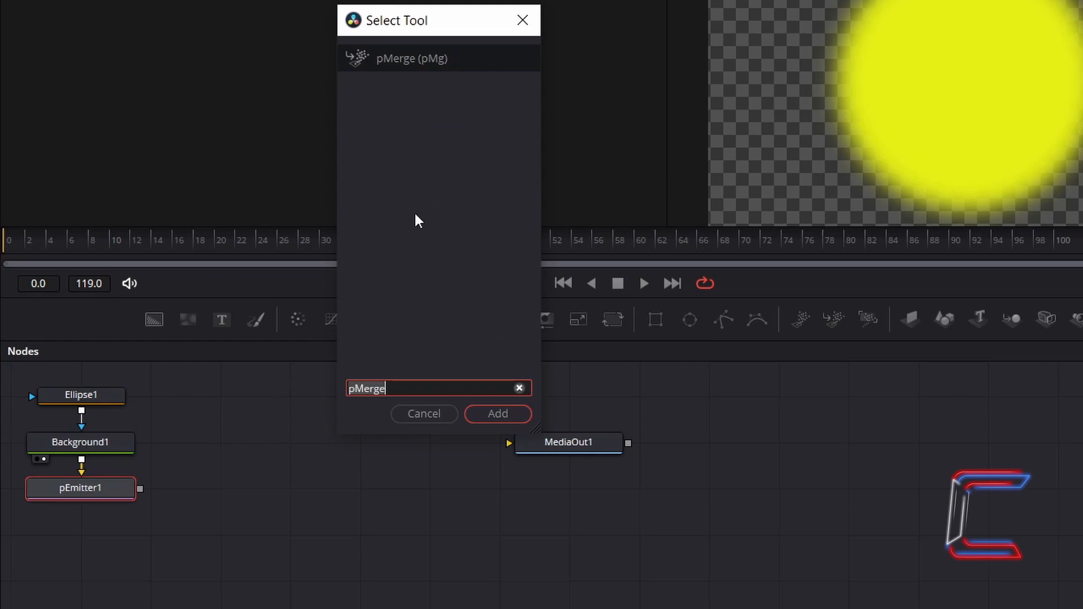
click(502, 415)
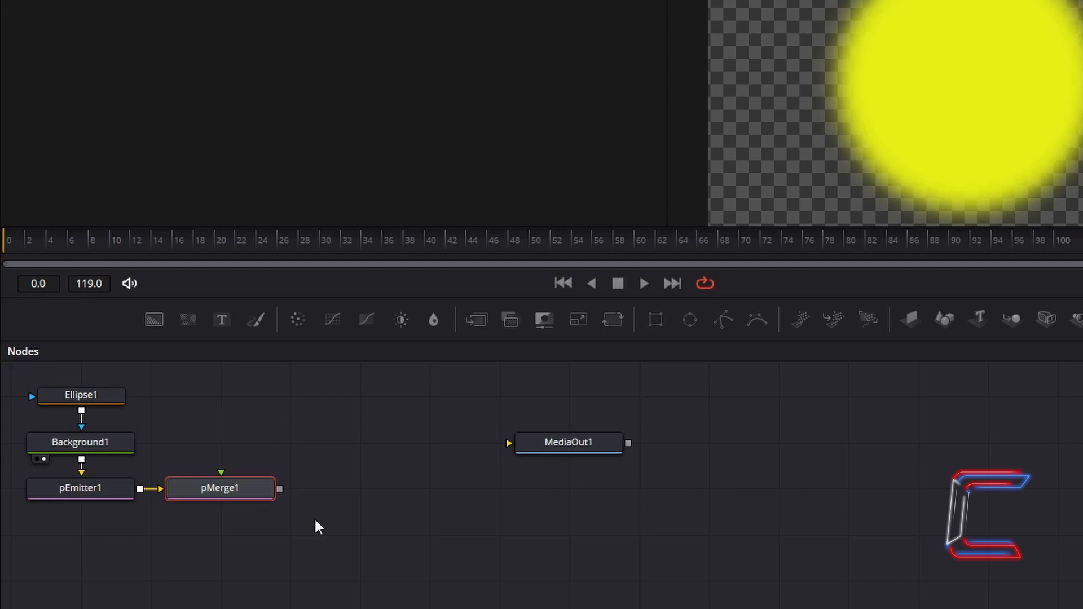
key(shift+space)
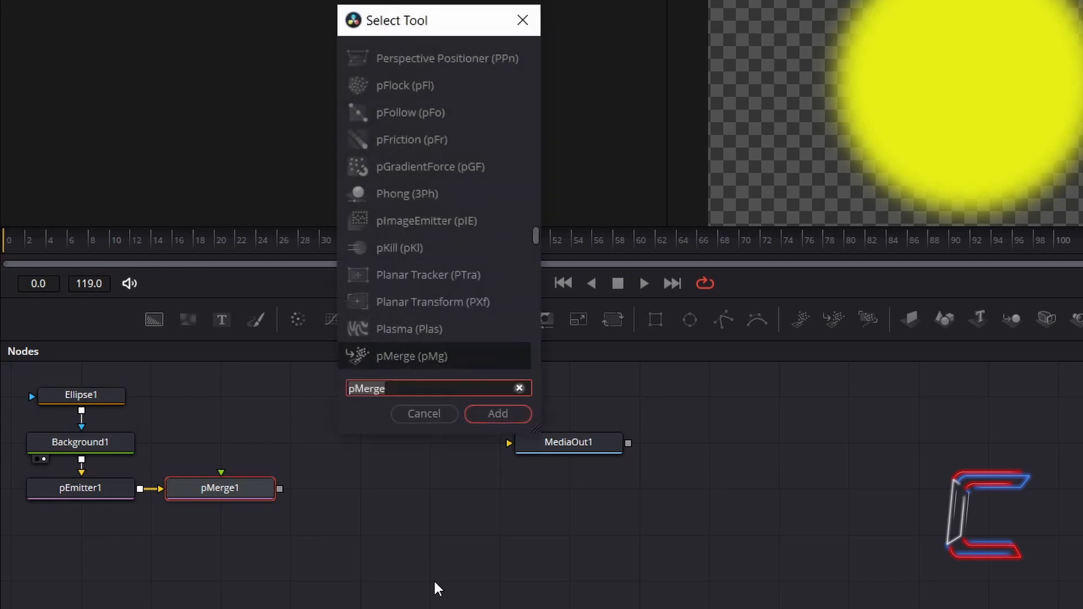
click(489, 413)
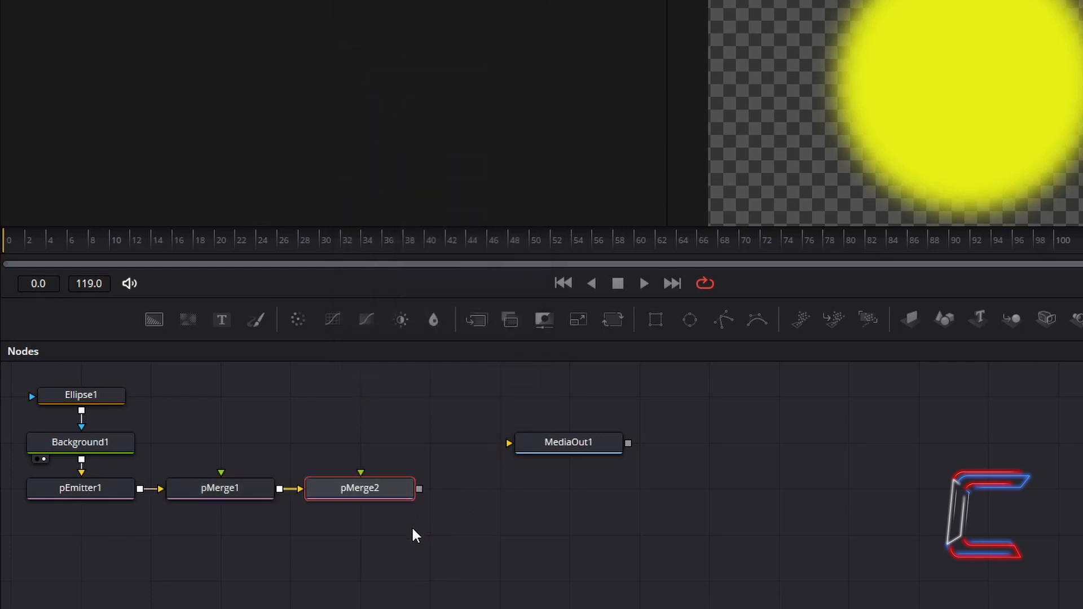
Add a pRender node after pMerge2
key(shift+space)
text(pRender)
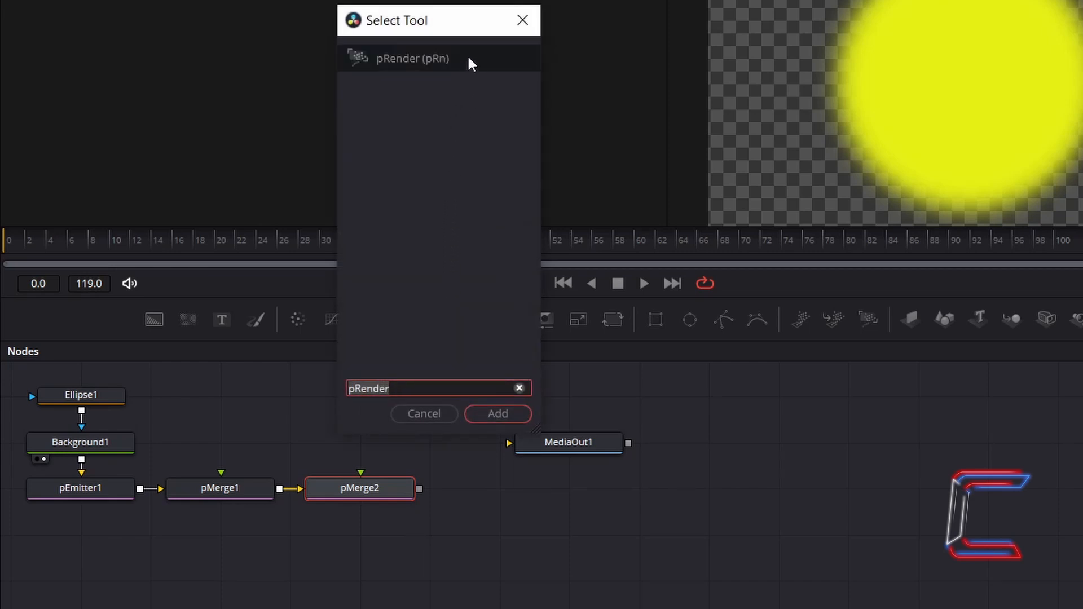
click(522, 409)
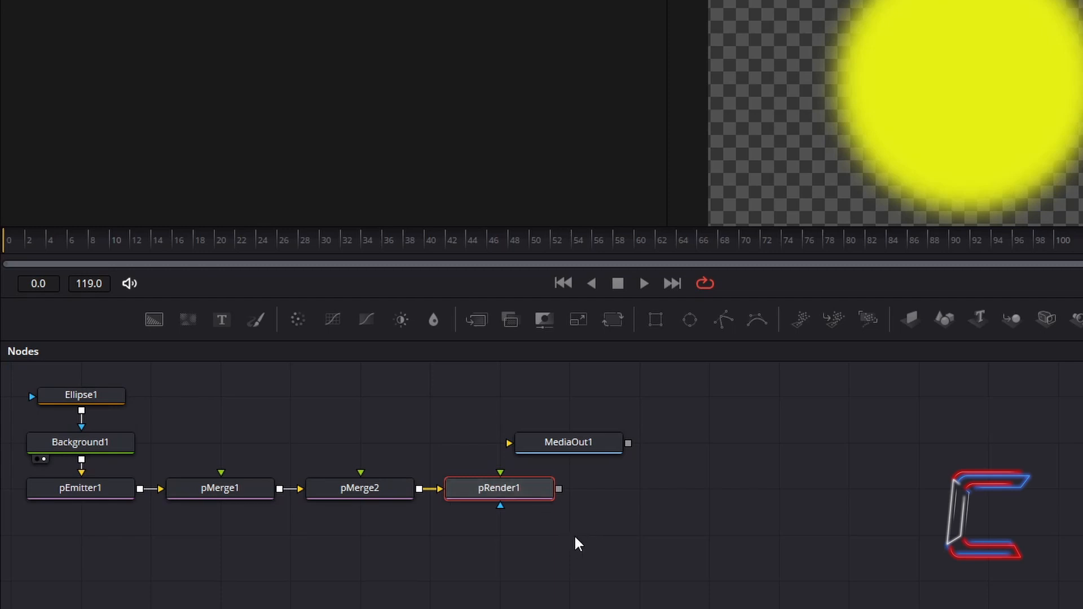
Add a Soft Glow node after pRender1 and set its Gain to 2.5
key(shift+space)
text(Soft Glow)
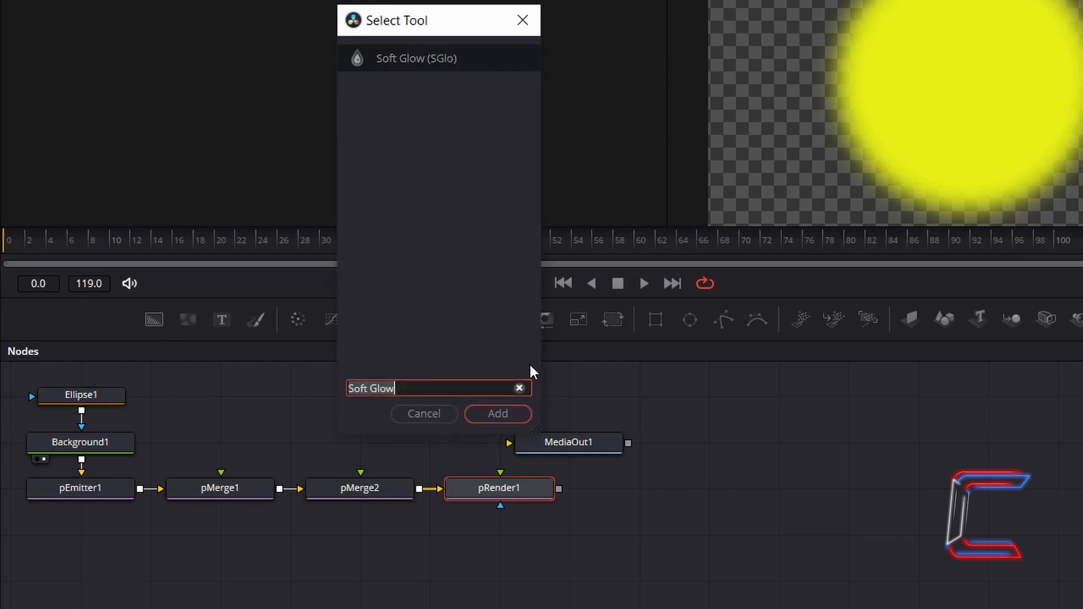
click(499, 414)
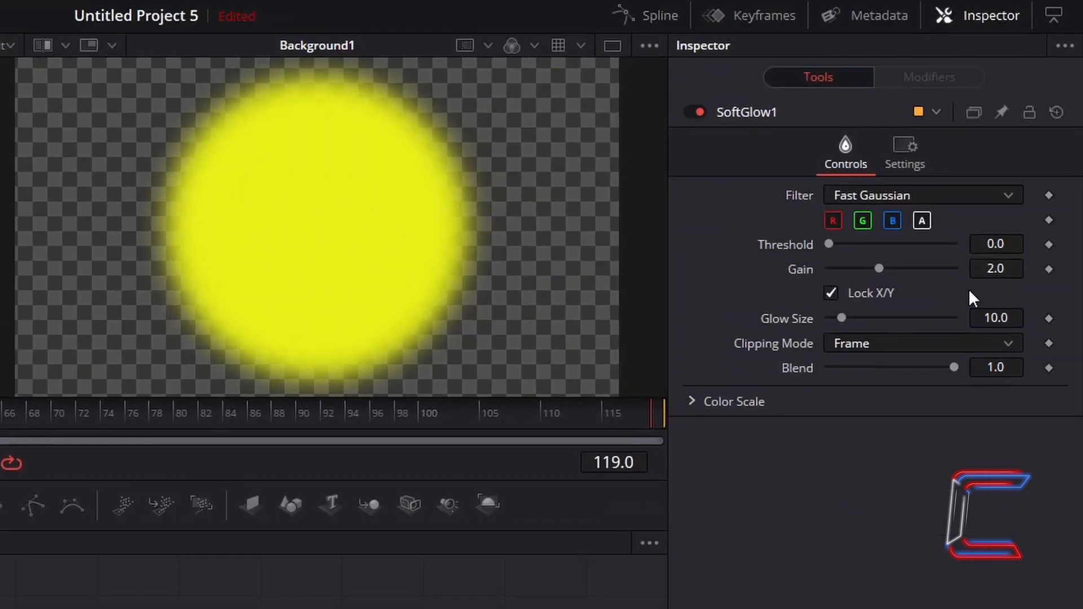
click(997, 268)
key(BackSpace)
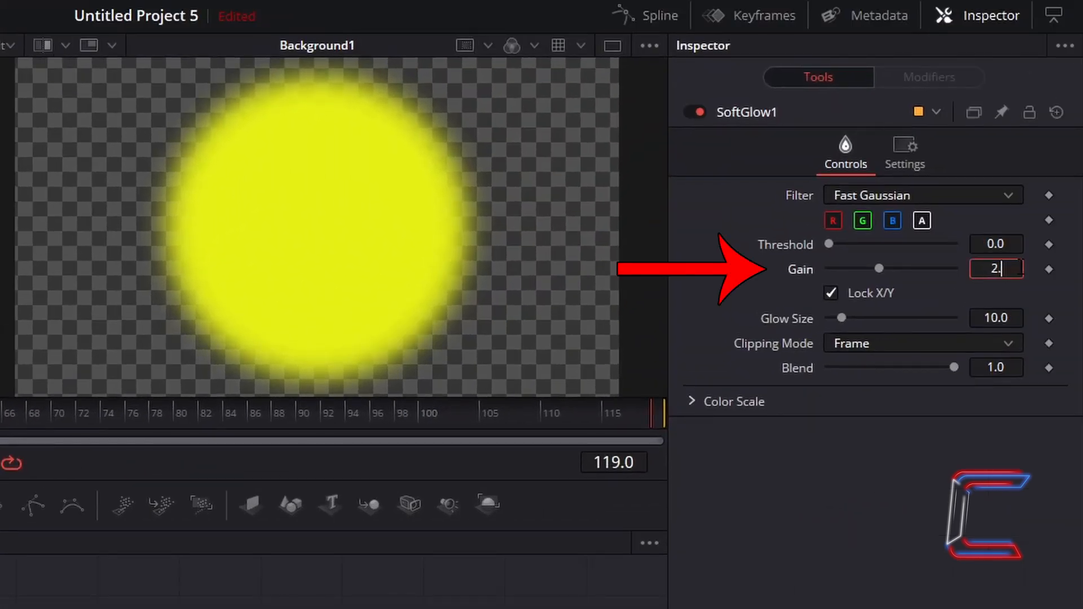
text(5)
key(Tab)
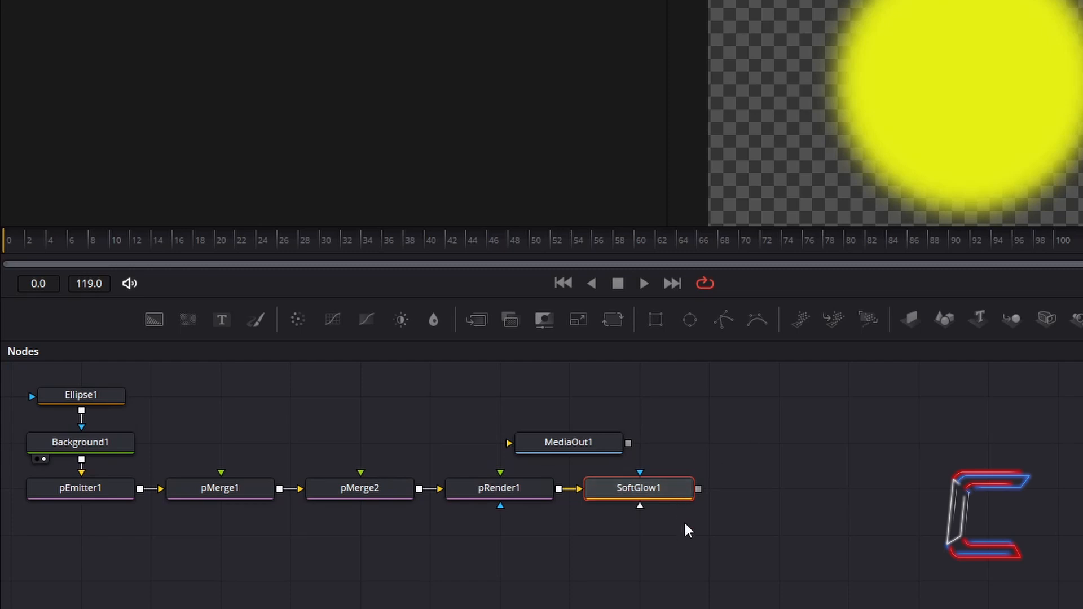
Add a Gaussian Blur node after SoftGlow1 and set its Horizontal Strength to 0.2 with Gang left on
key(shift+space)
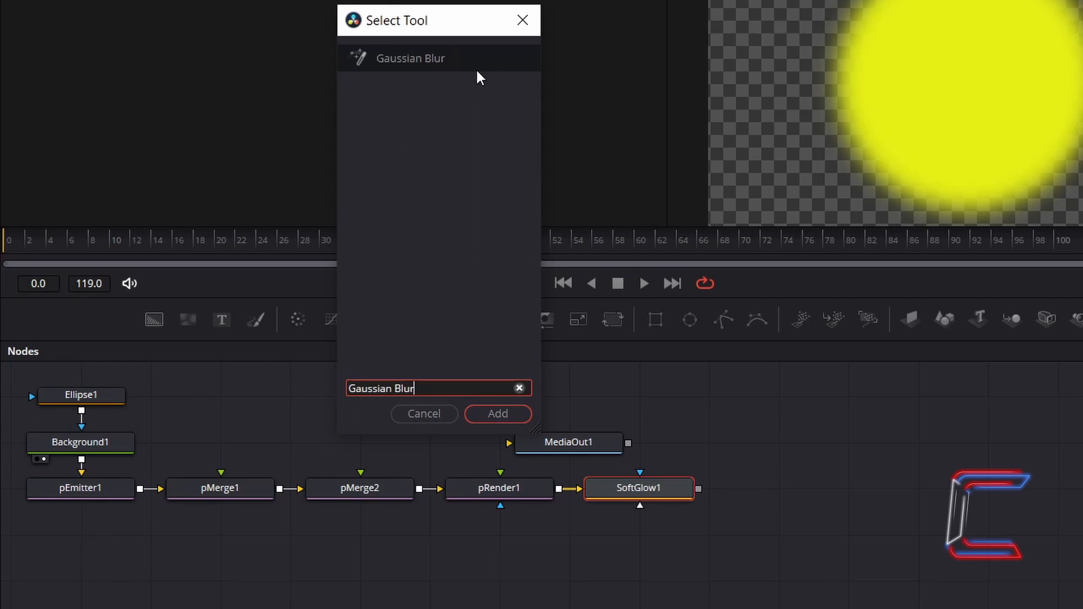
click(465, 59)
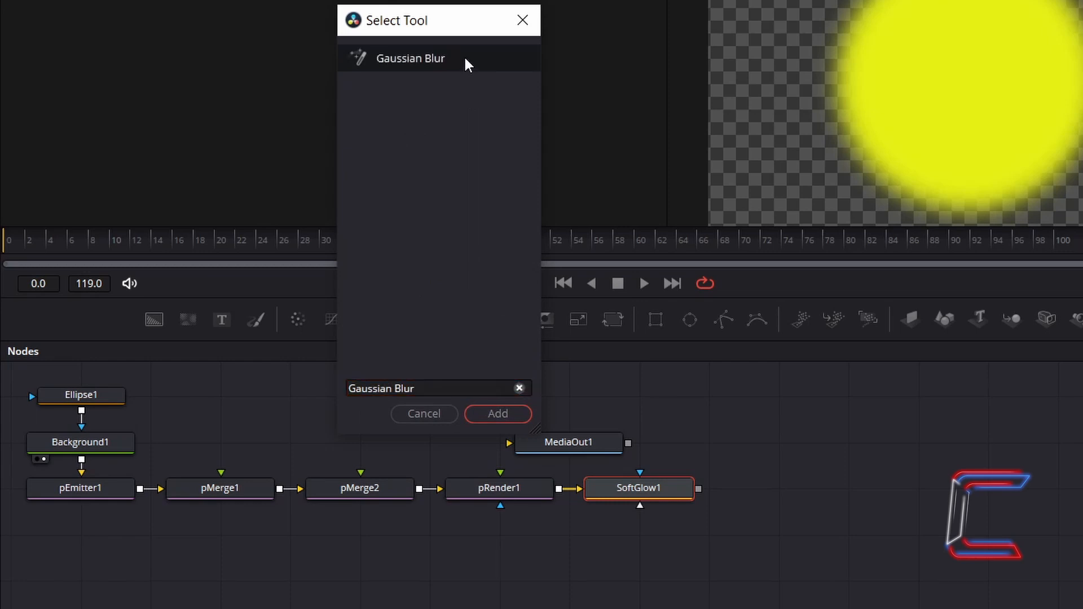
click(508, 414)
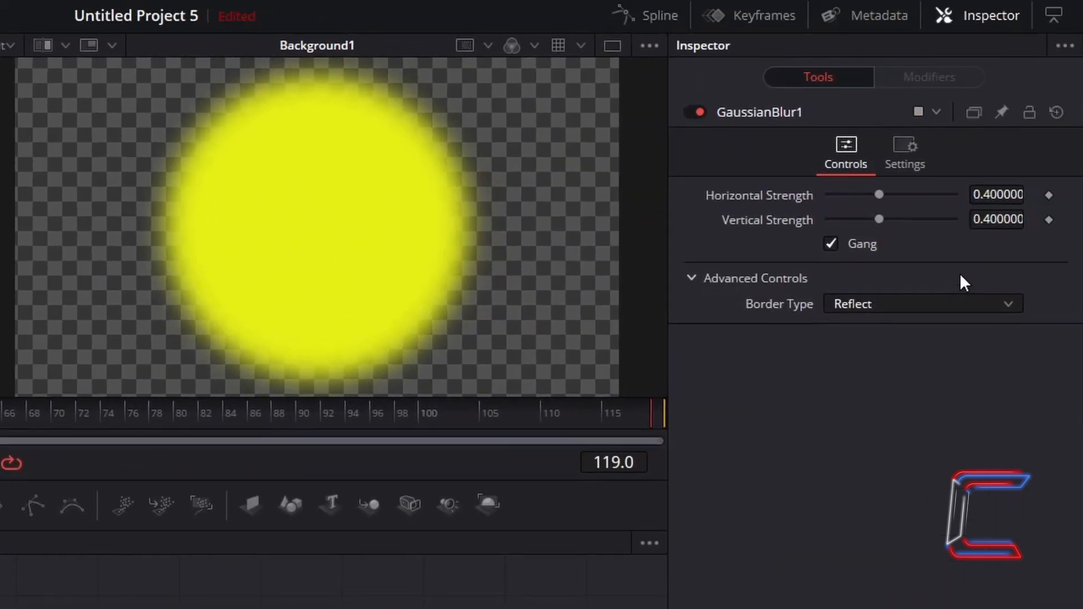
click(1009, 194)
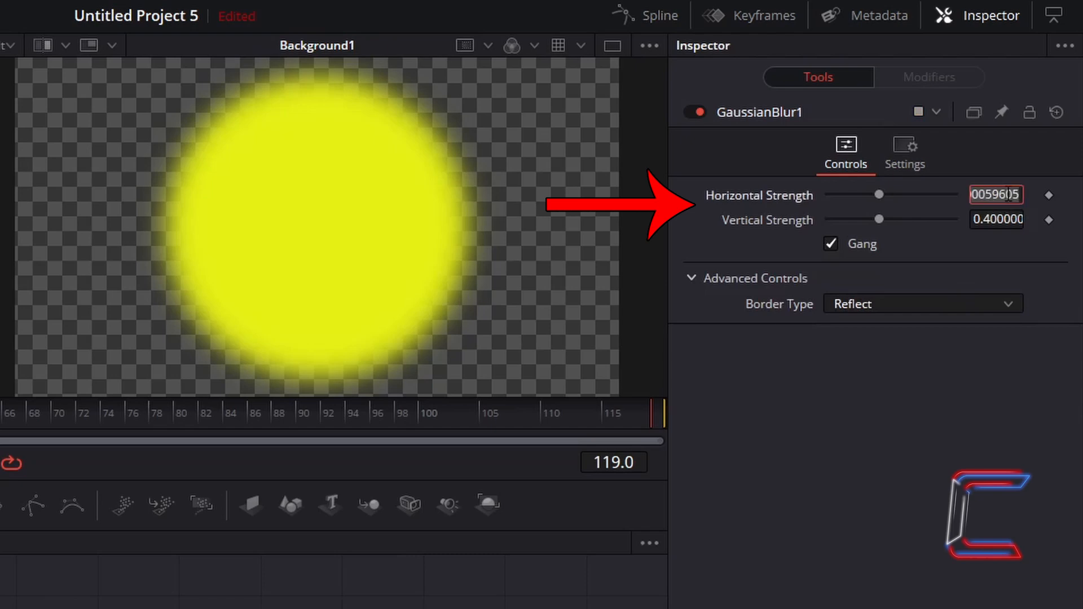
key(BackSpace)
text(0.2)
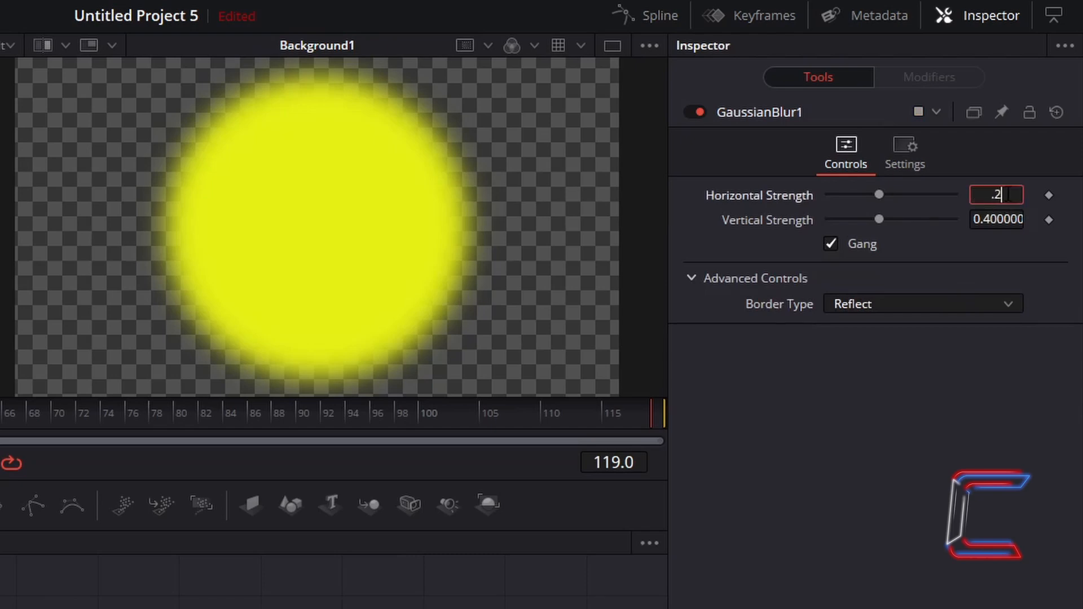
key(Tab)
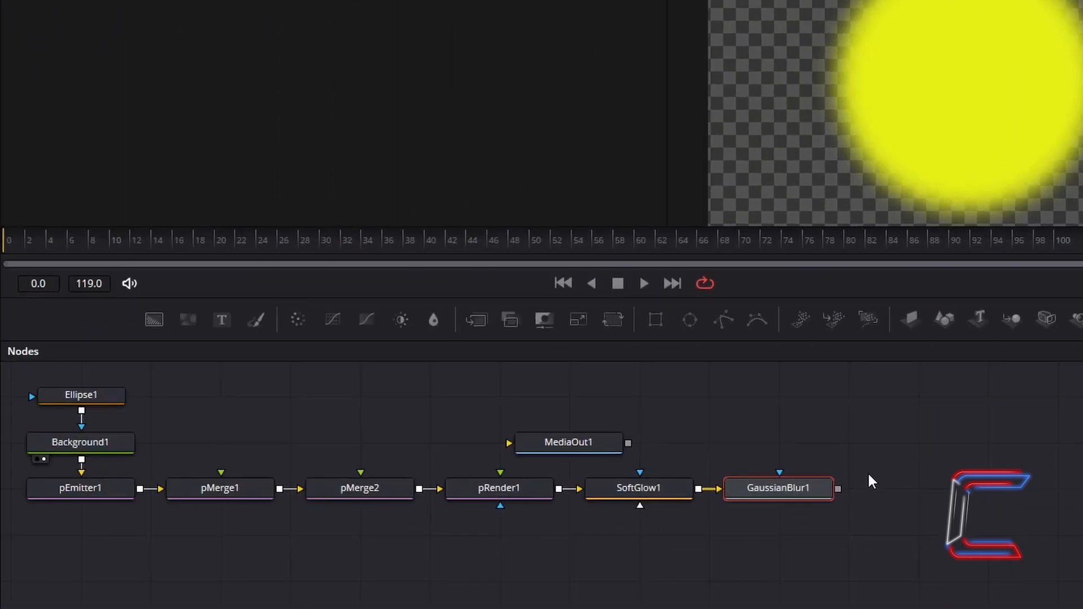
Connect GaussianBlur1 to MediaOut1, and replace that output with a new Media Out node added after GaussianBlur1
drag(839, 488, 509, 443)
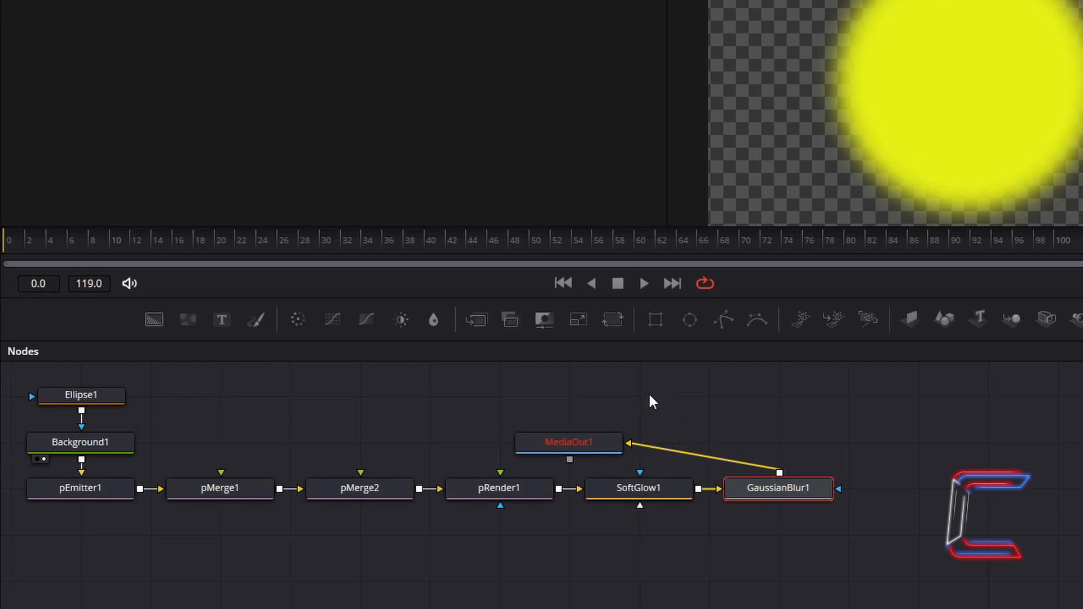
click(601, 444)
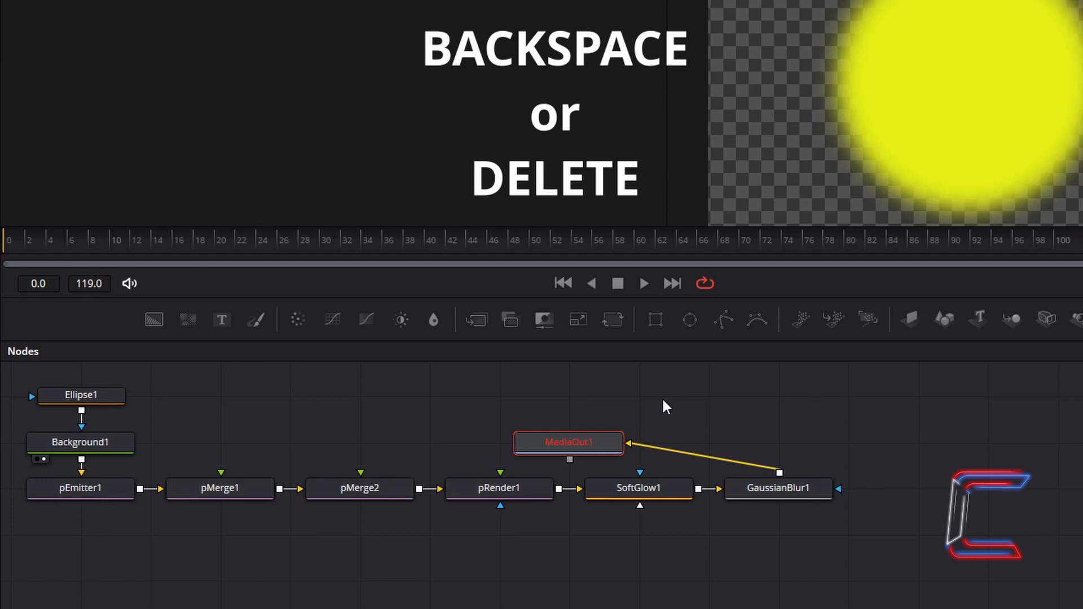
key(Delete)
click(739, 497)
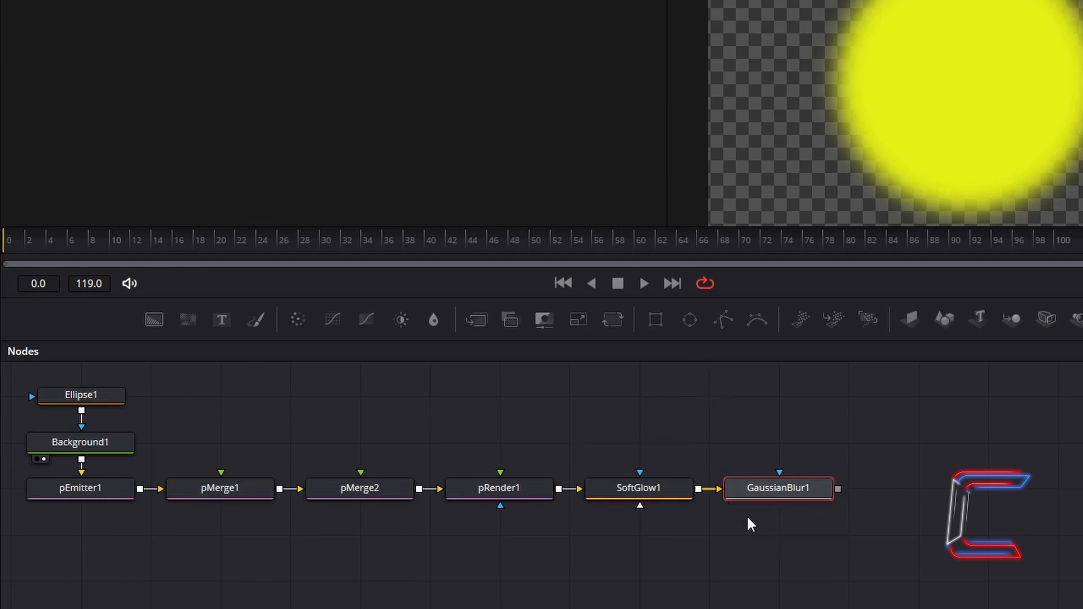
key(shift+space)
text(Media Out)
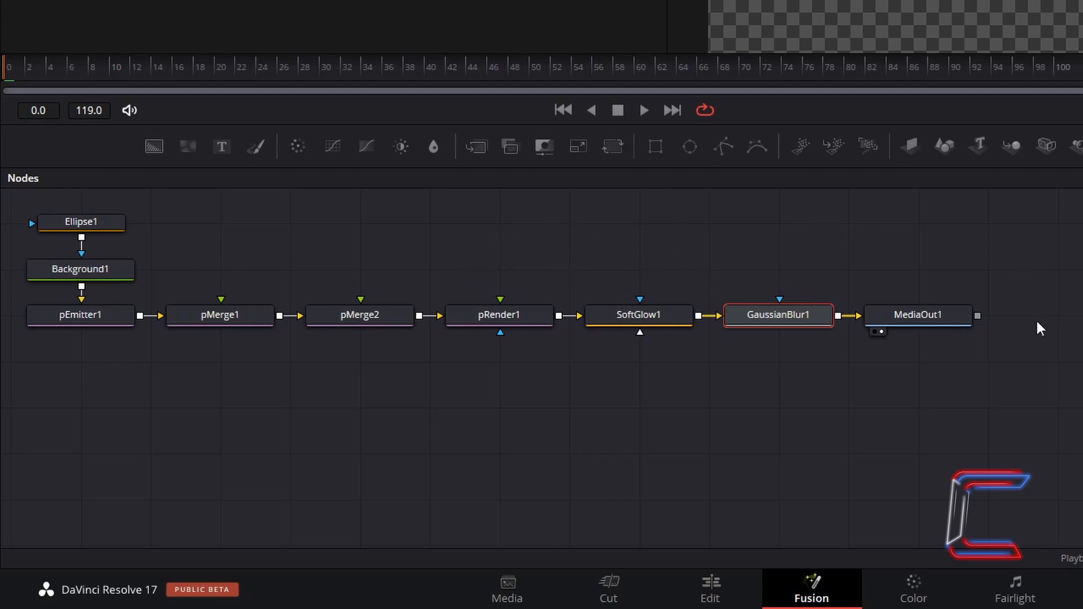
Copy the Ellipse1, Background1 and pEmitter1 nodes together and paste the duplicates below pMerge1
click(488, 233)
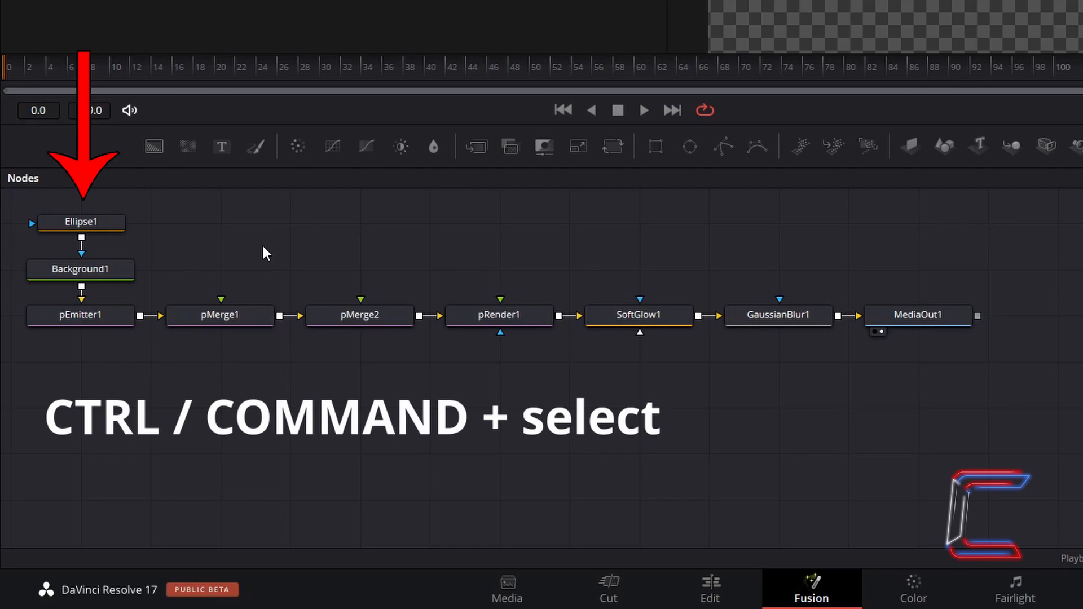
click(111, 227)
ctrl+click(106, 269)
ctrl+click(103, 317)
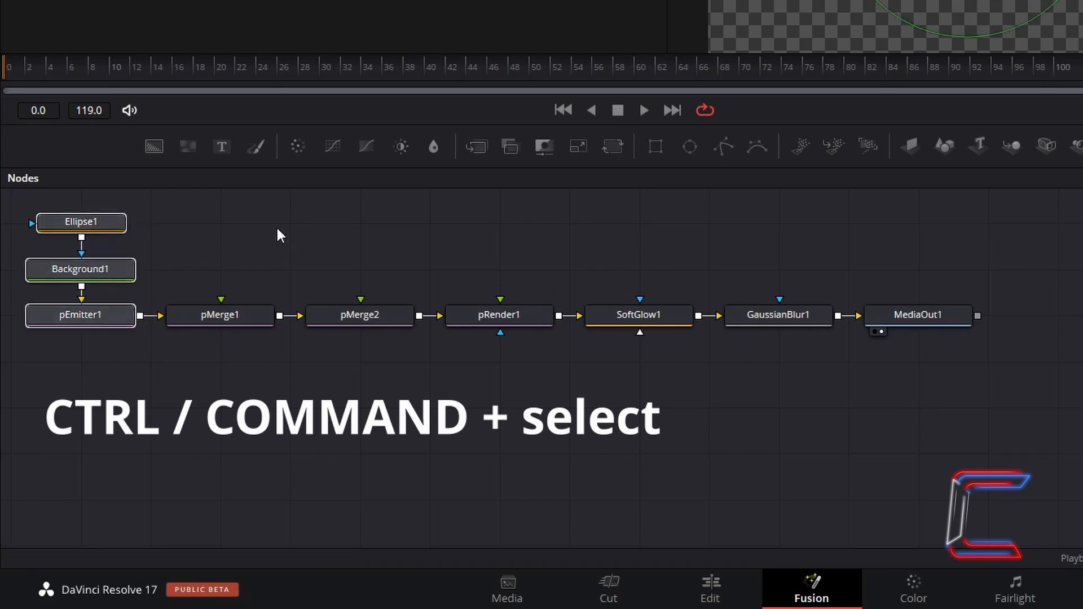
key(ctrl+c)
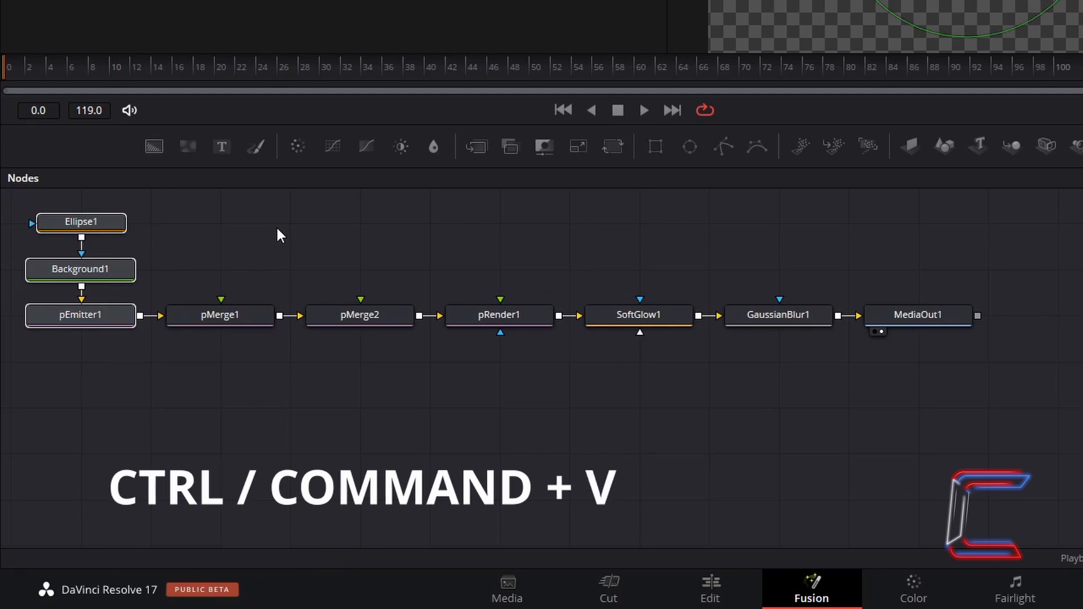
key(ctrl+v)
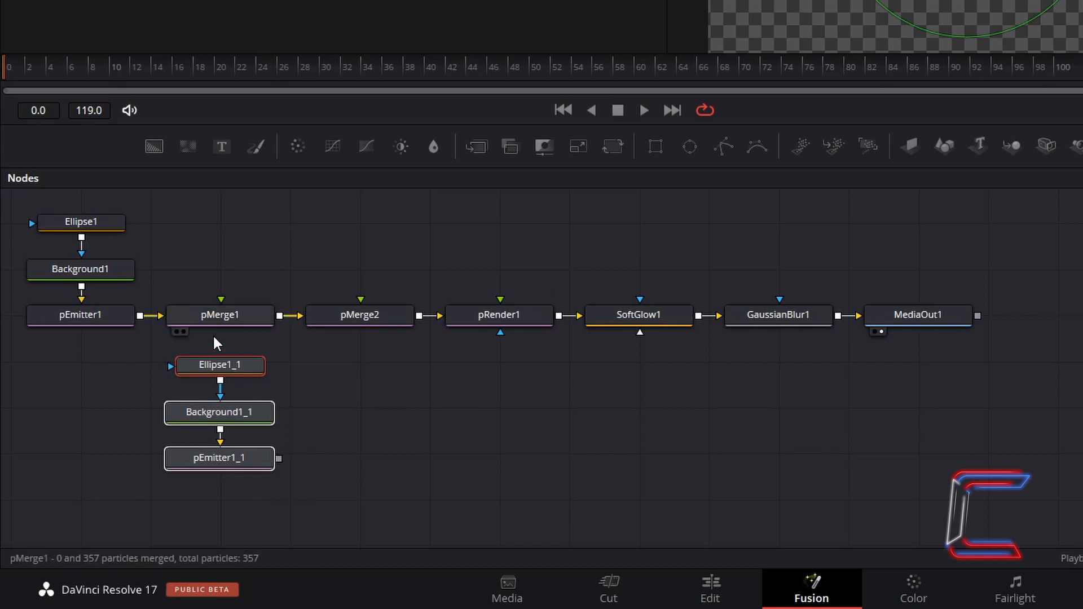
Connect pEmitter1_1 to pMerge1's foreground input and move the three copied nodes to sit beneath pEmitter1
drag(279, 458, 221, 300)
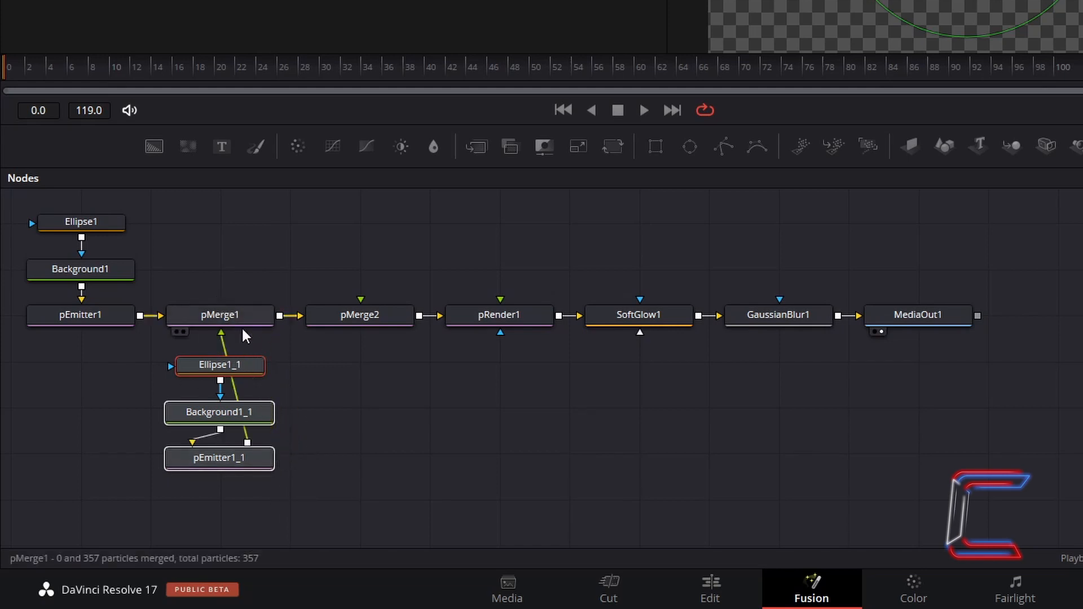
drag(265, 358, 171, 348)
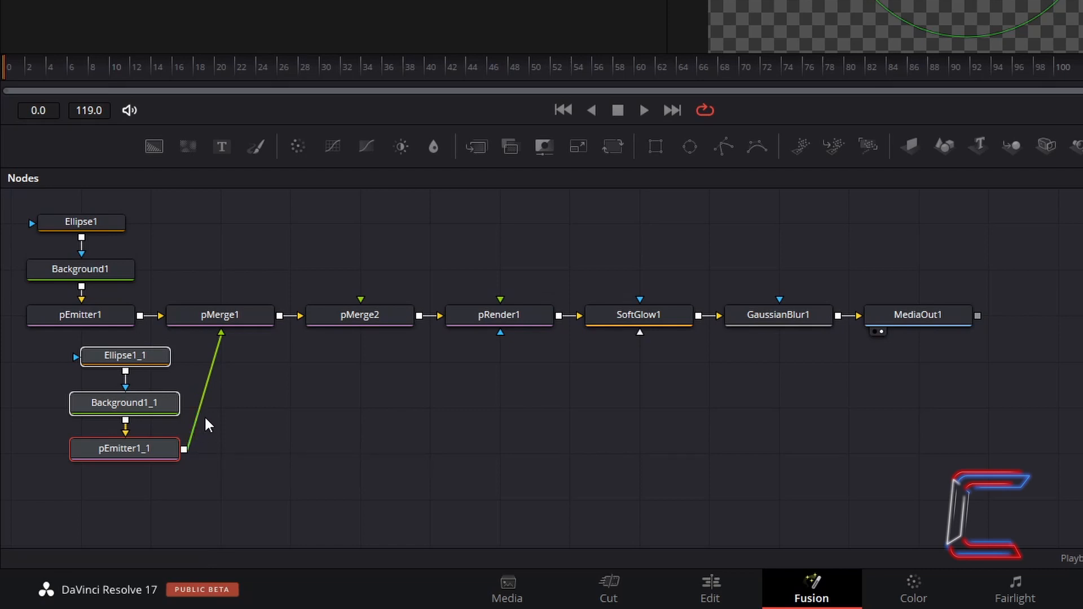
Change the Background1_1 node's colour to blue with the HTML value #10aaf1
click(236, 399)
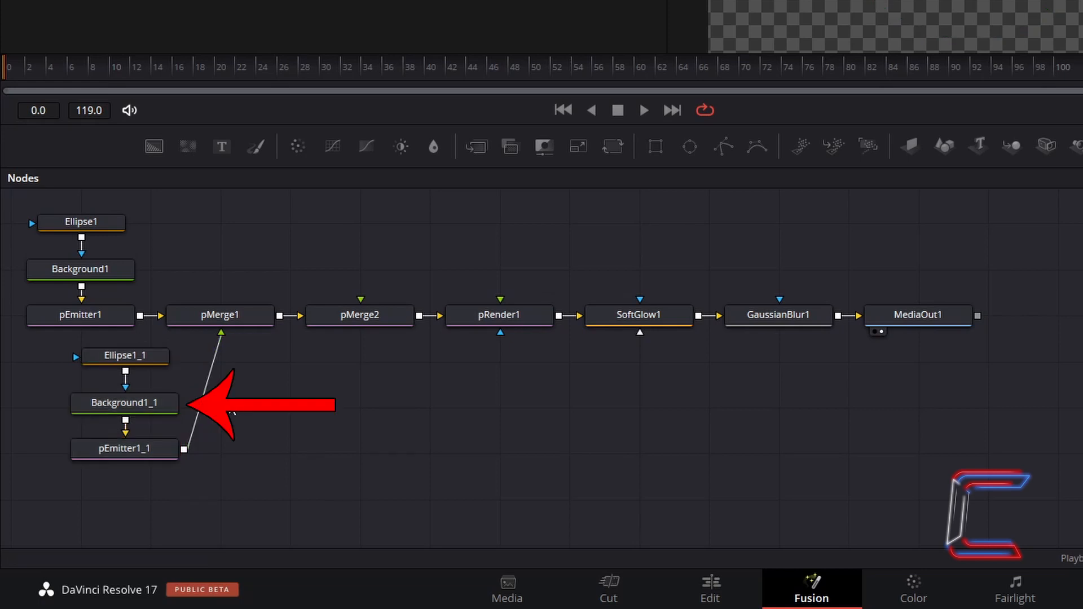
click(166, 405)
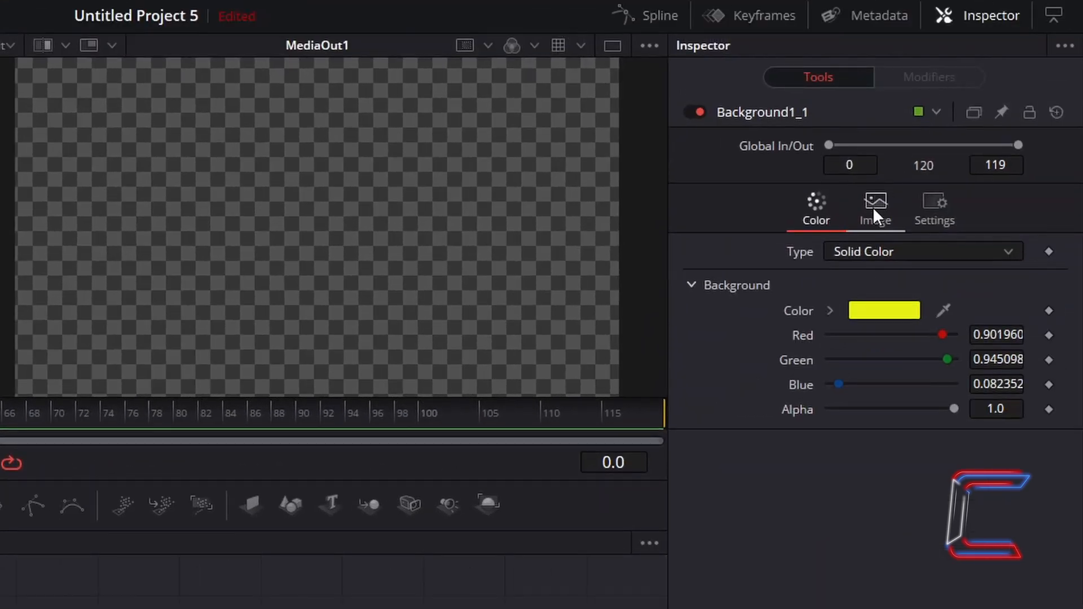
click(903, 313)
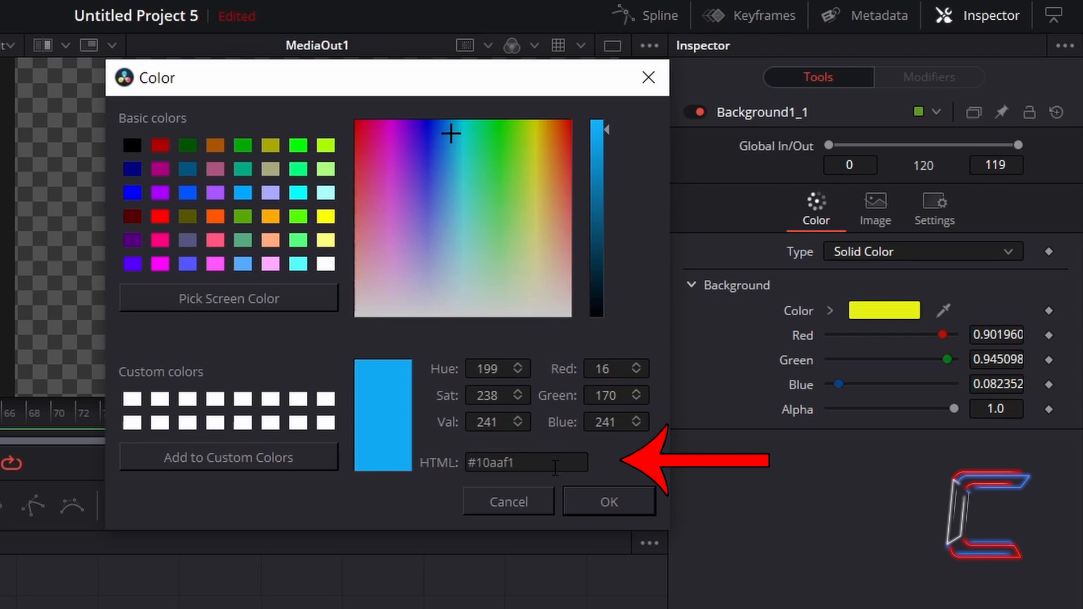
click(636, 508)
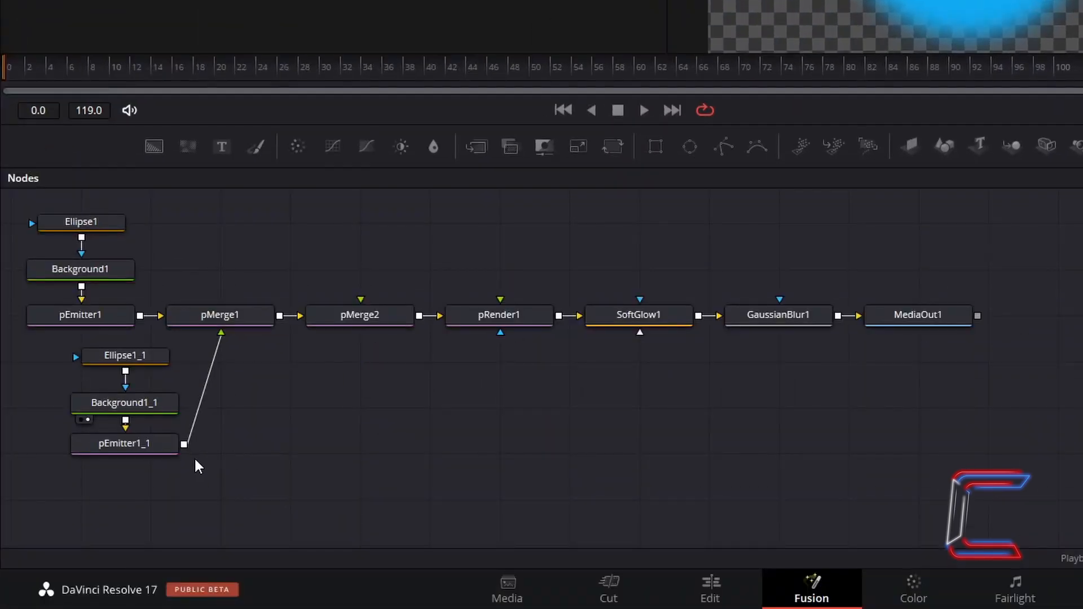
Set pEmitter1_1's emitter Number to 3.5 and its Velocity to 0.15
click(156, 454)
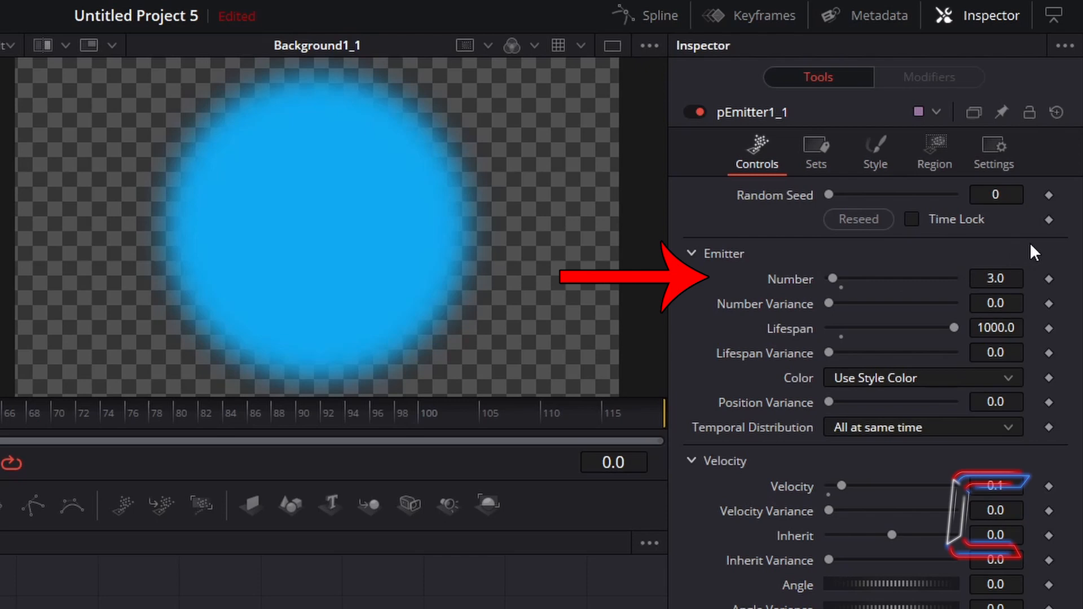
click(1020, 278)
key(BackSpace)
text(5)
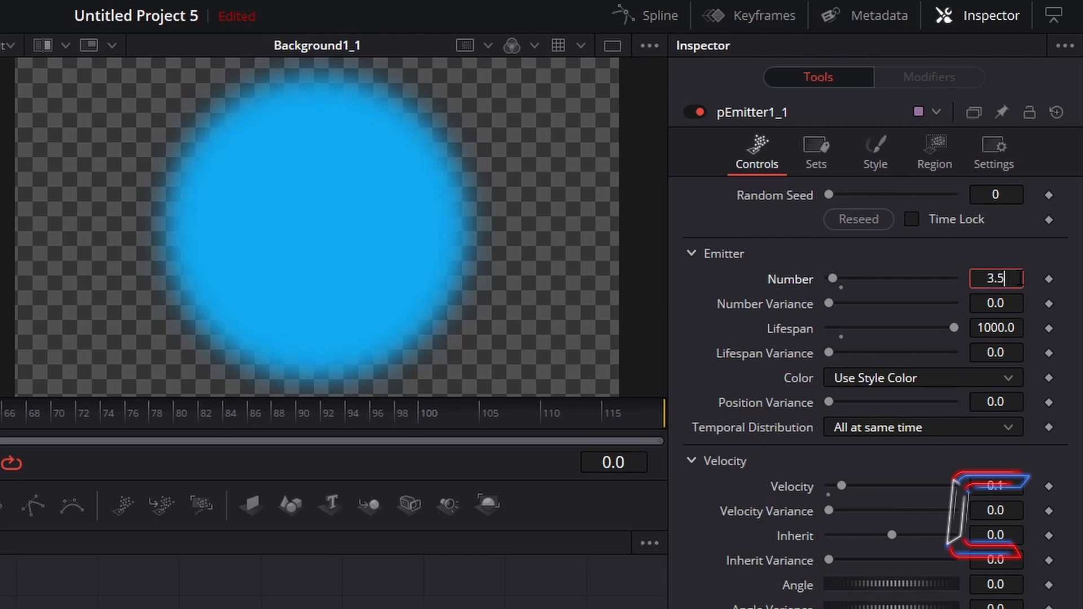
key(Tab)
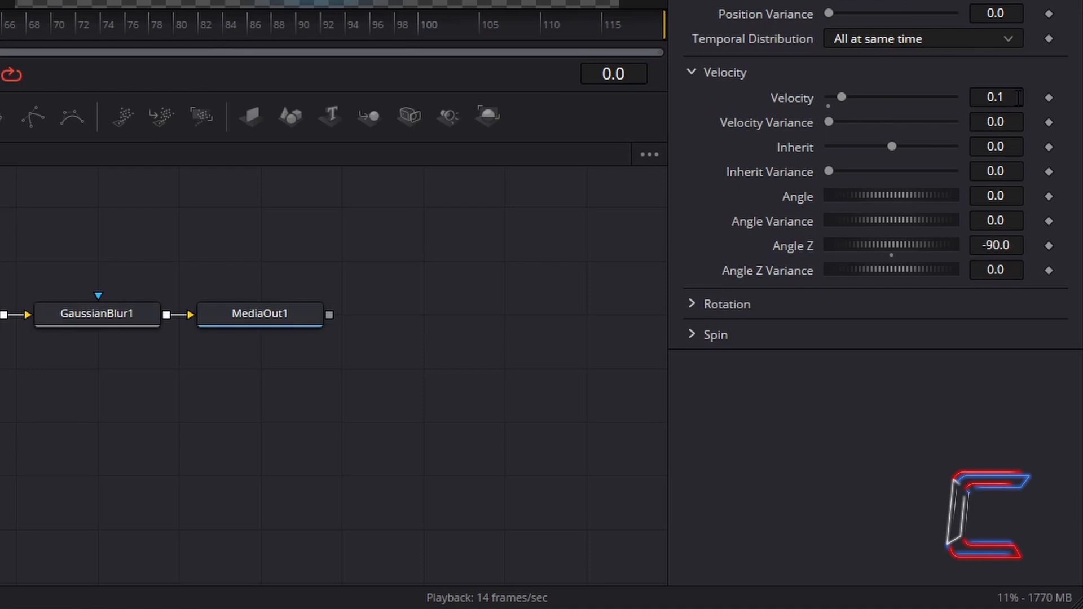
click(1018, 98)
text(5)
key(Tab)
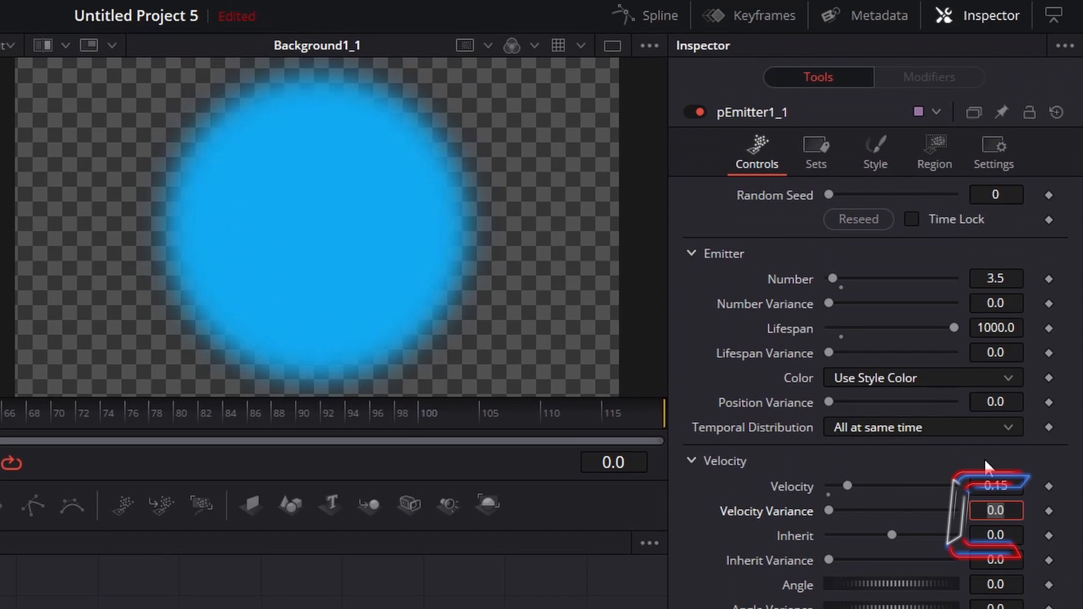
Change the particle Size in pEmitter1_1's style size controls
click(879, 169)
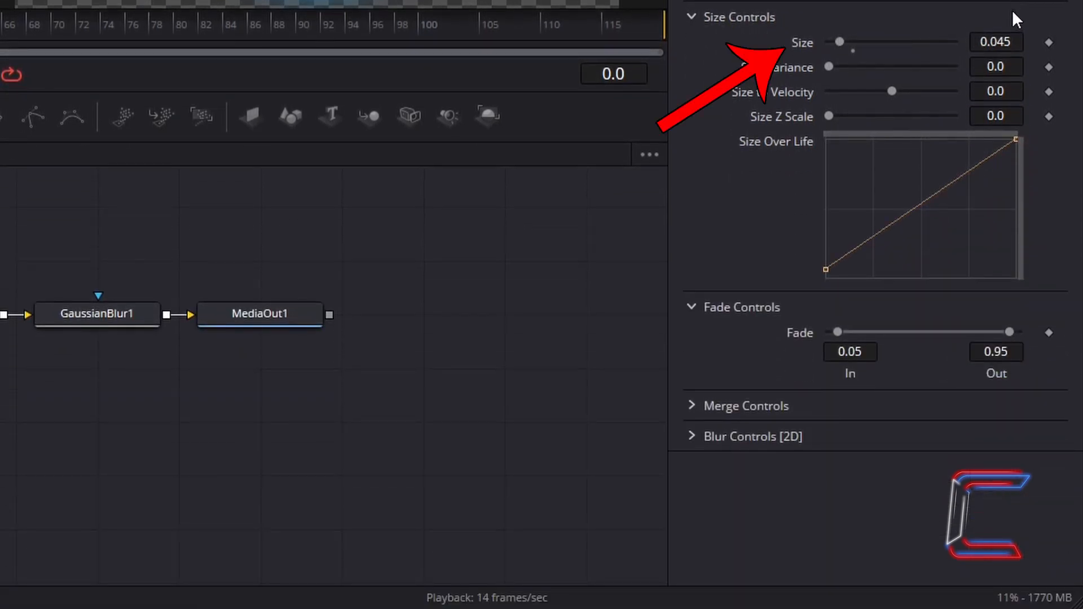
click(1009, 42)
key(Tab)
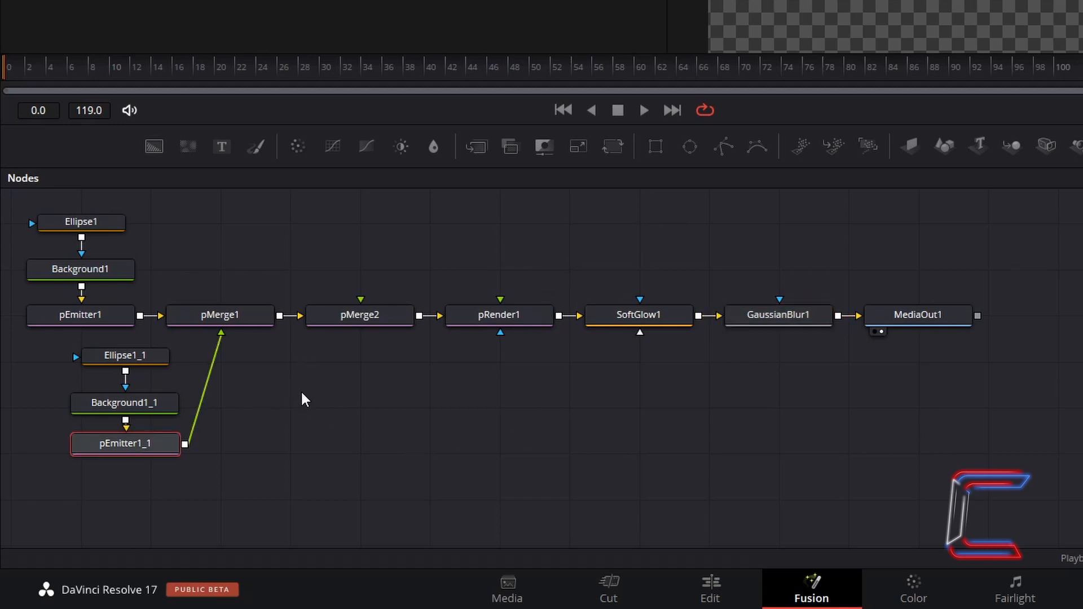
Paste another copy of the ellipse, background and emitter nodes, connect pEmitter1_2 to pMerge2's foreground input, and move the group beneath pRender1
click(292, 375)
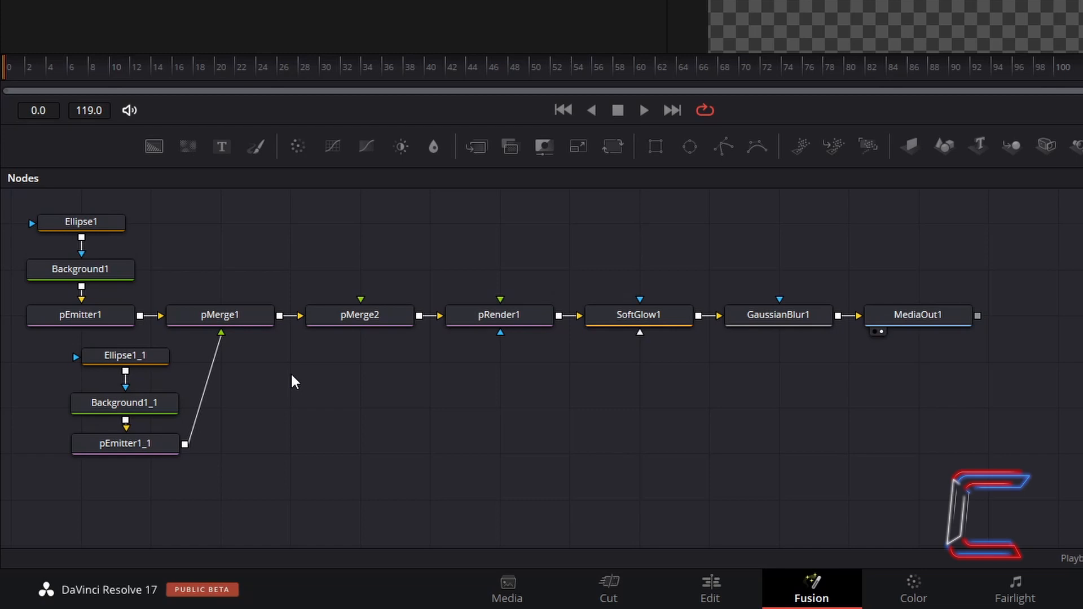
key(ctrl+v)
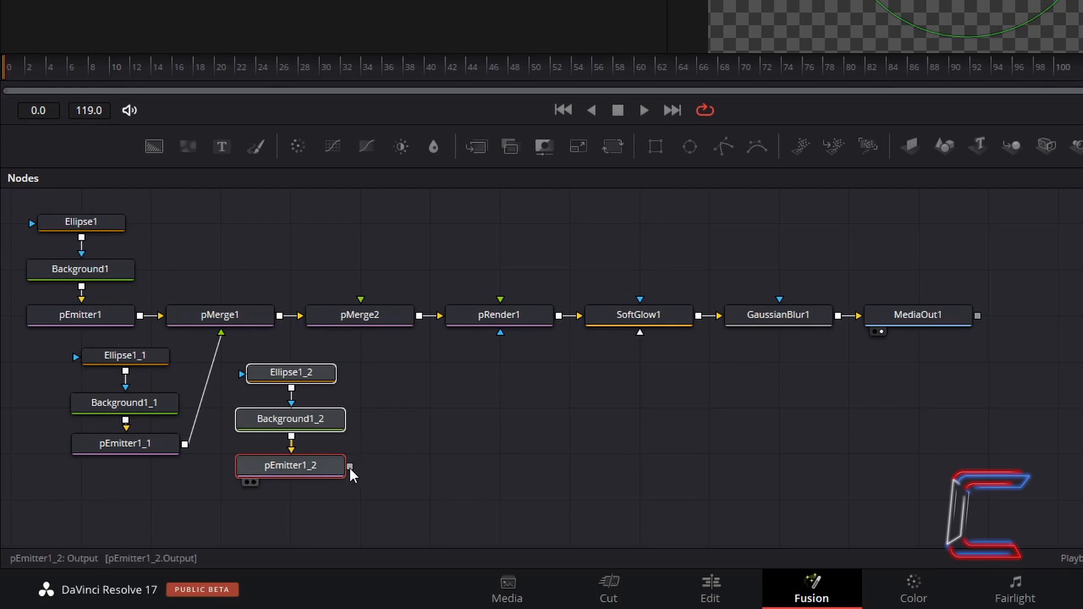
drag(350, 467, 360, 307)
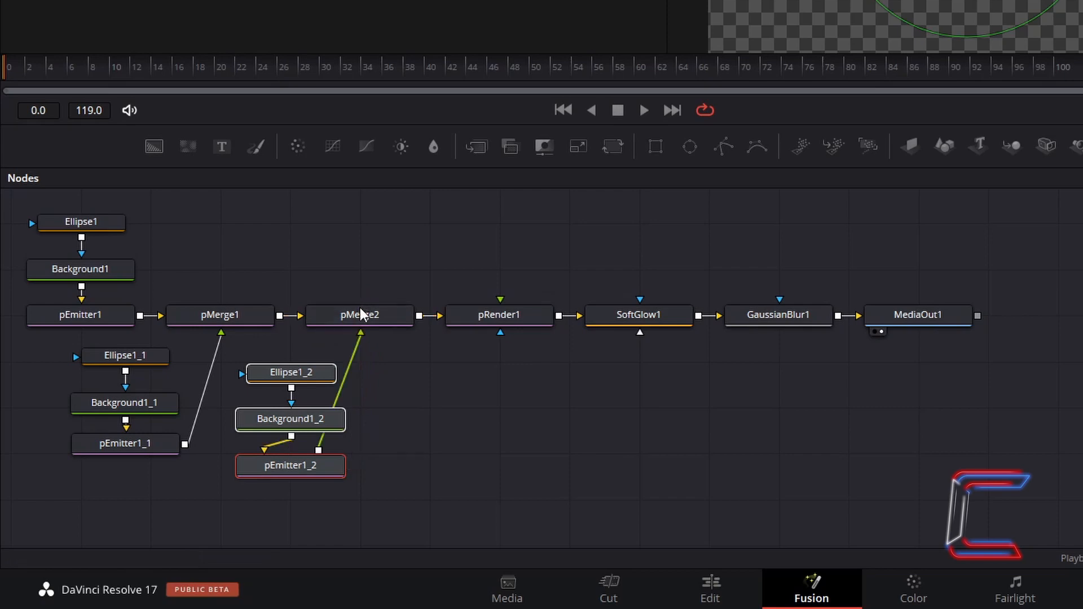
drag(305, 418, 478, 398)
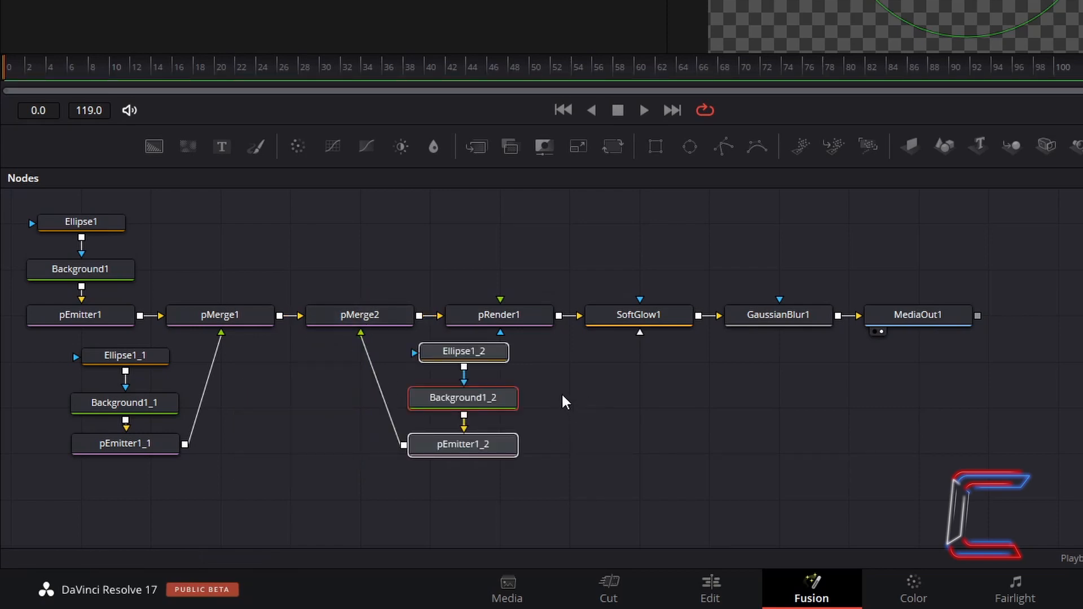
click(563, 395)
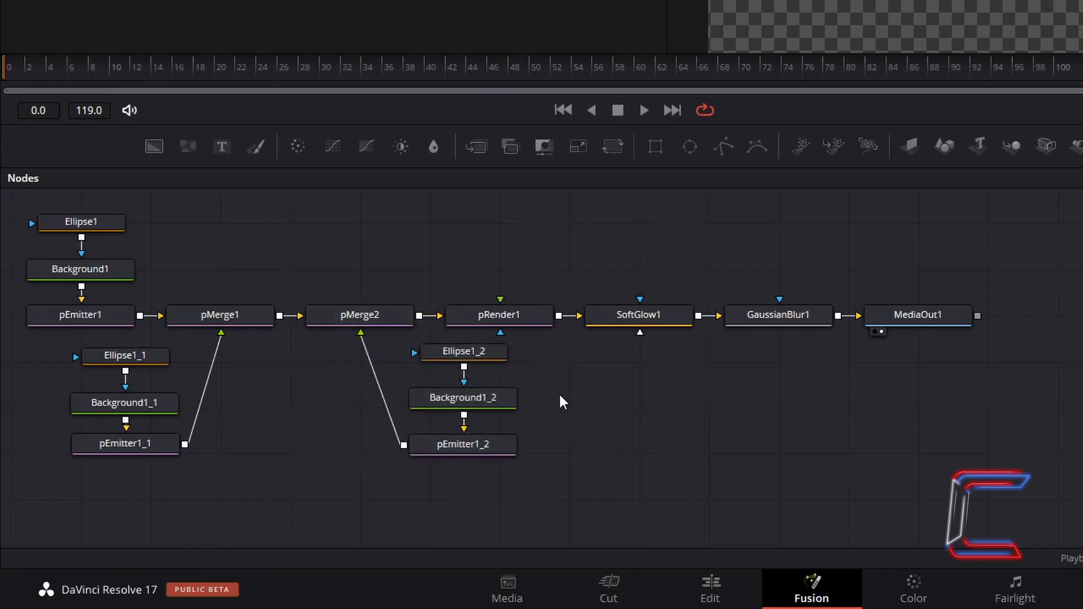
Change the Background1_2 node's colour to white (#ffffff)
click(505, 404)
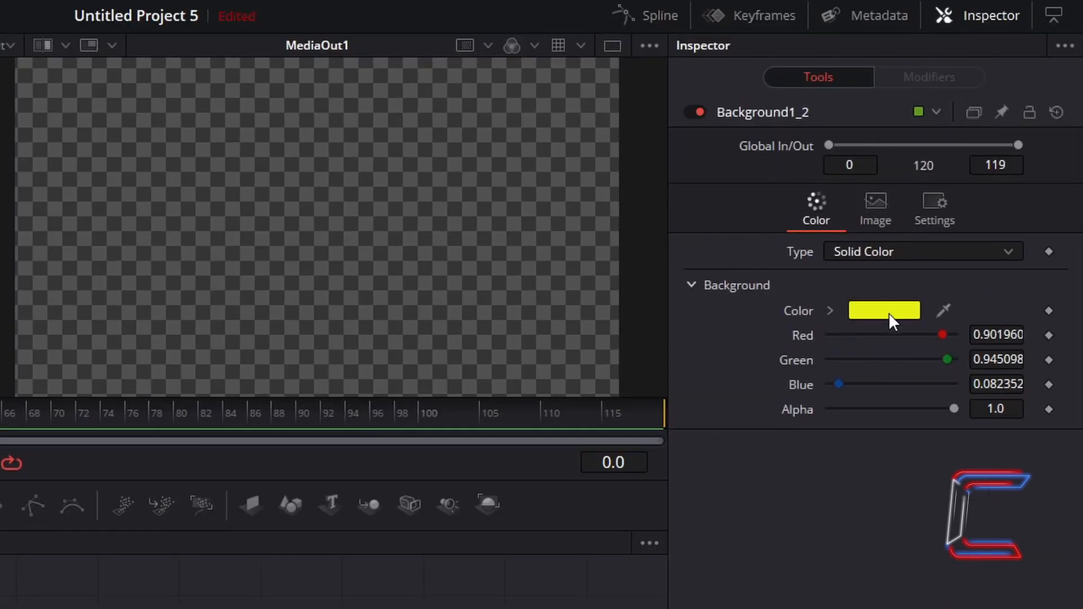
click(889, 313)
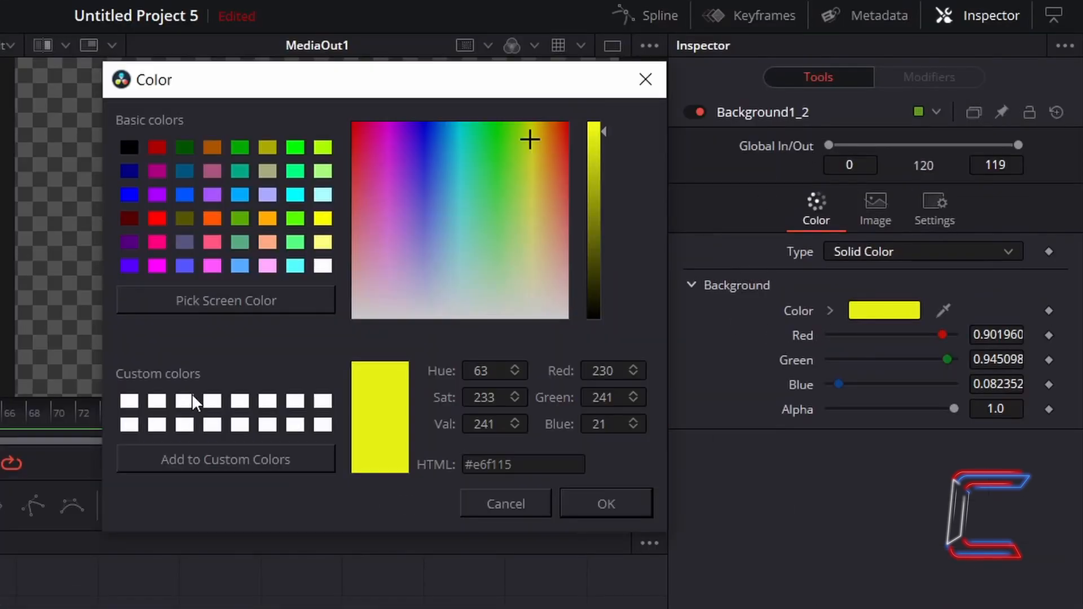
click(133, 398)
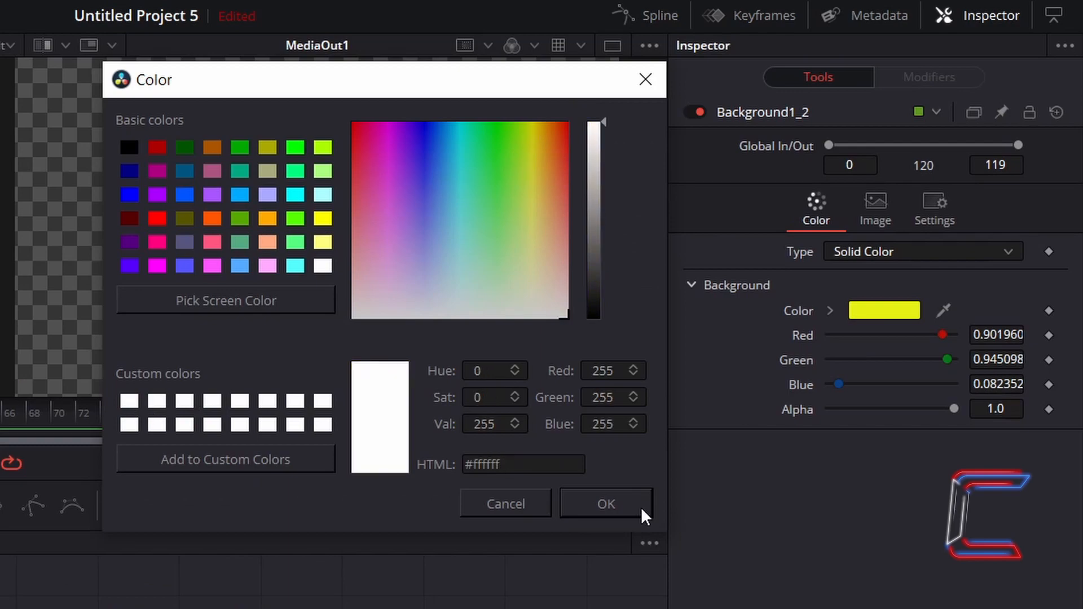
click(640, 507)
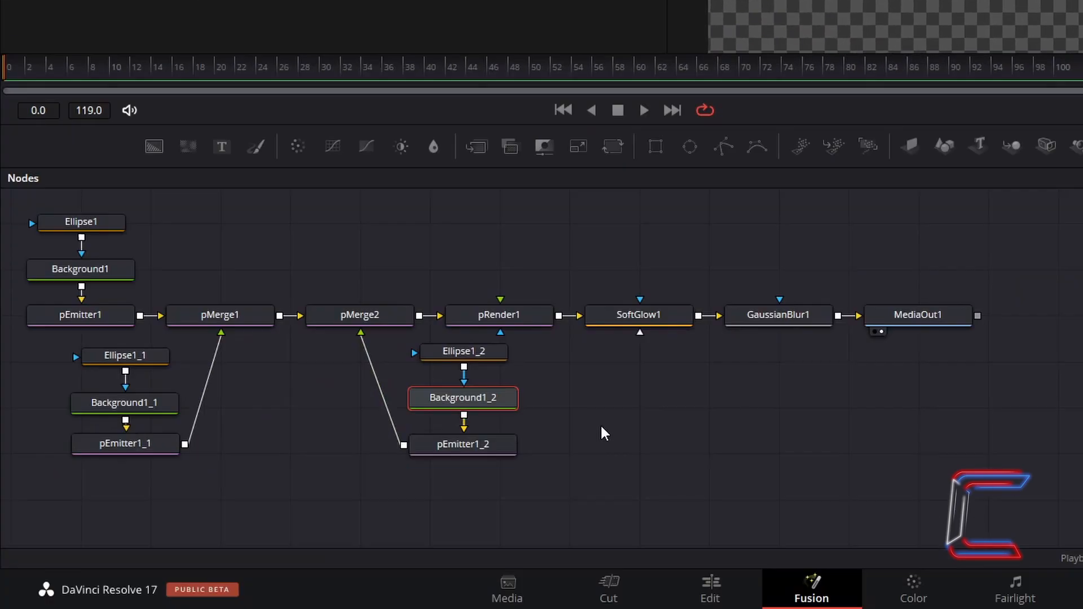
Set pEmitter1_2's emitter Number to 4 and its Velocity to 0.2
click(501, 453)
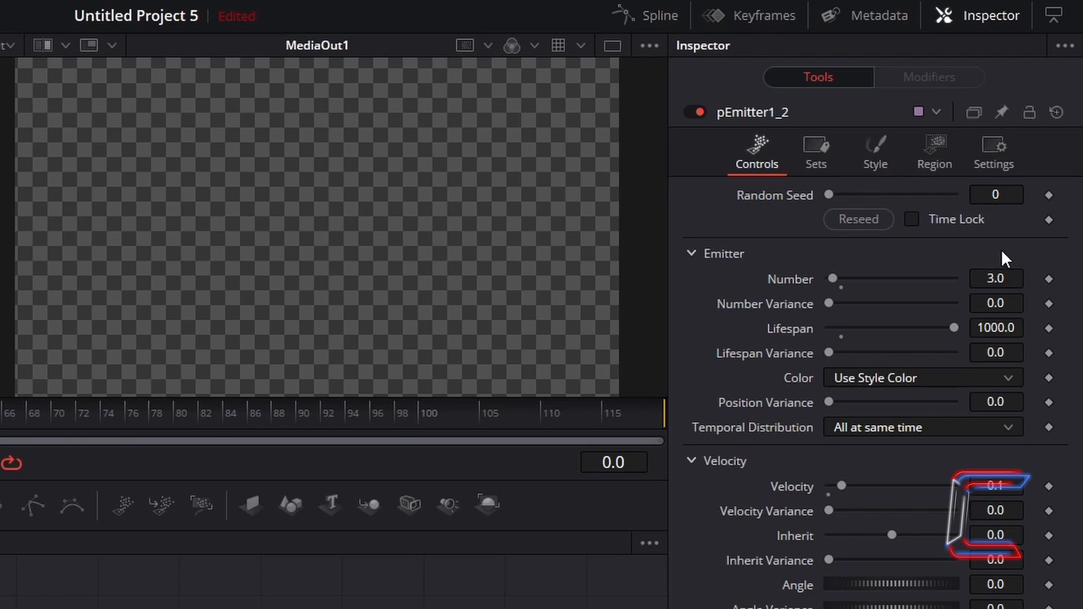
click(1014, 278)
text(4)
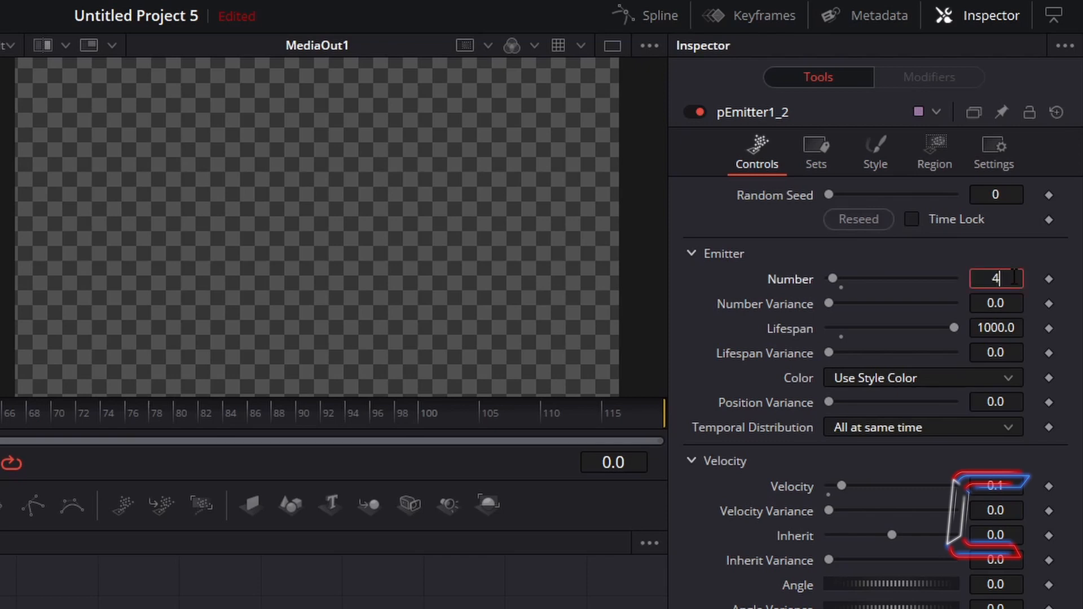
key(Tab)
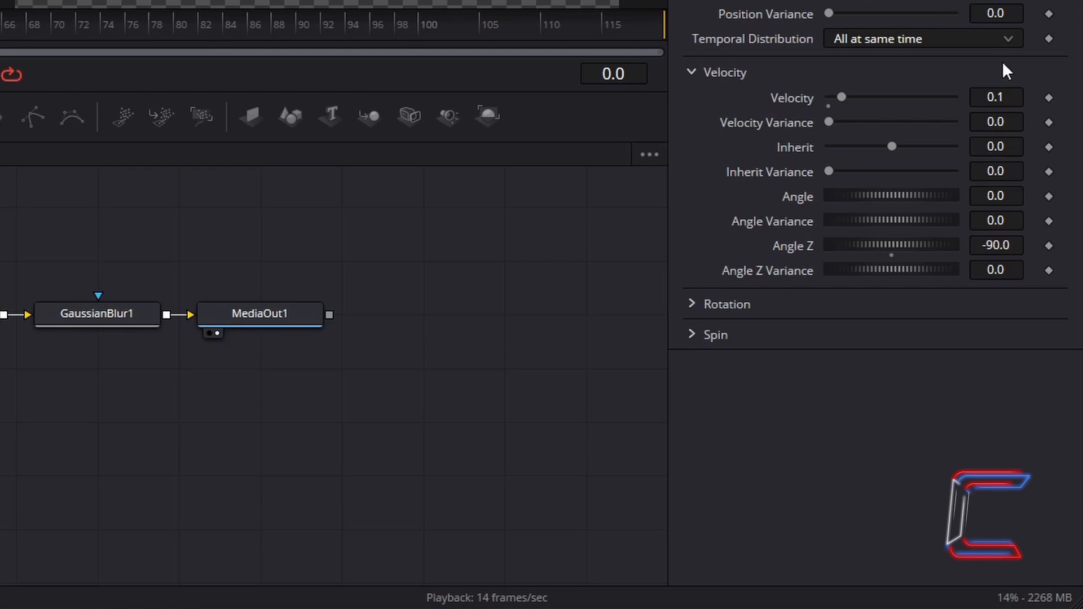
click(1011, 94)
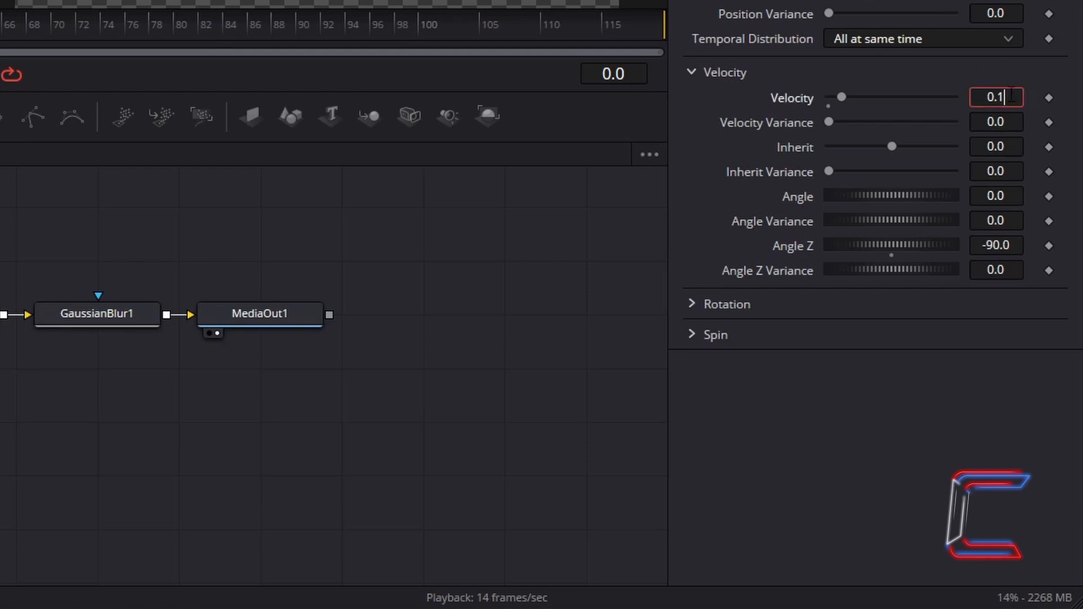
key(BackSpace)
text(2)
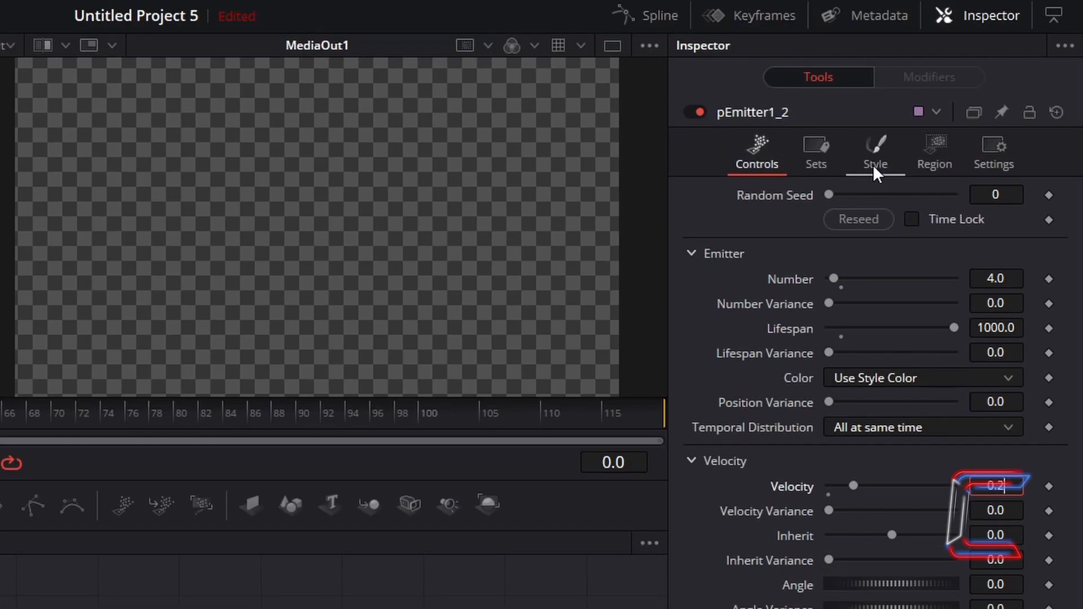
Set the particle Size to 0.035 in pEmitter1_2's style size controls
click(868, 171)
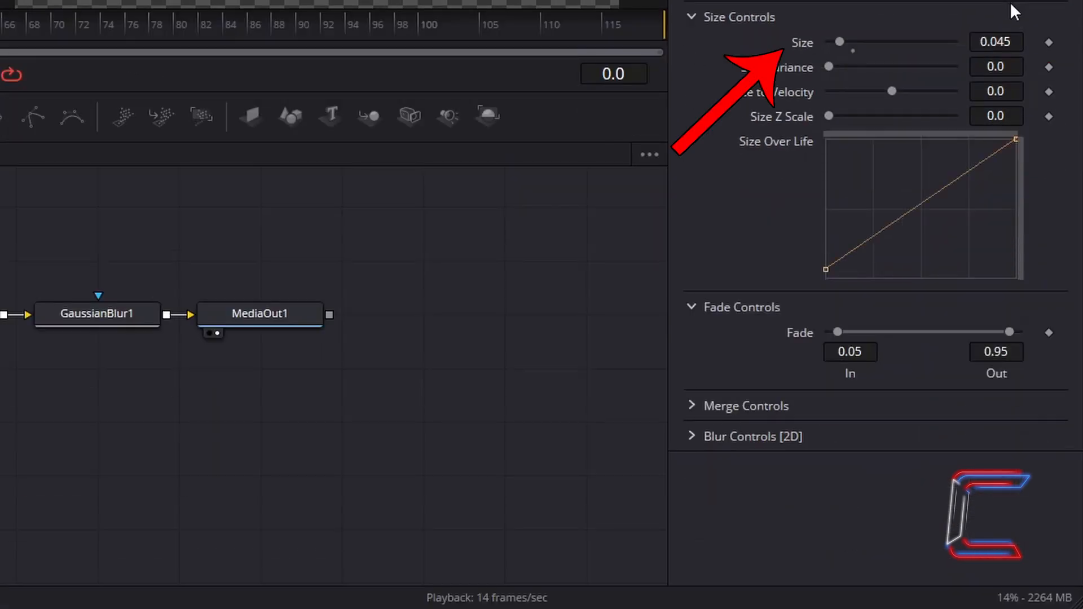
click(1001, 42)
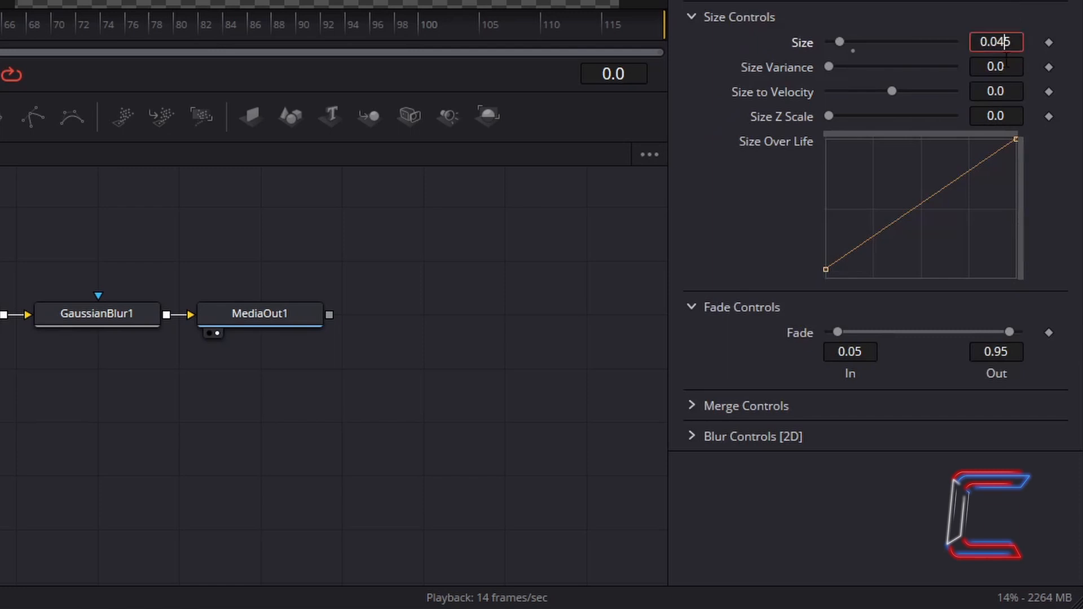
text(0.035)
key(Tab)
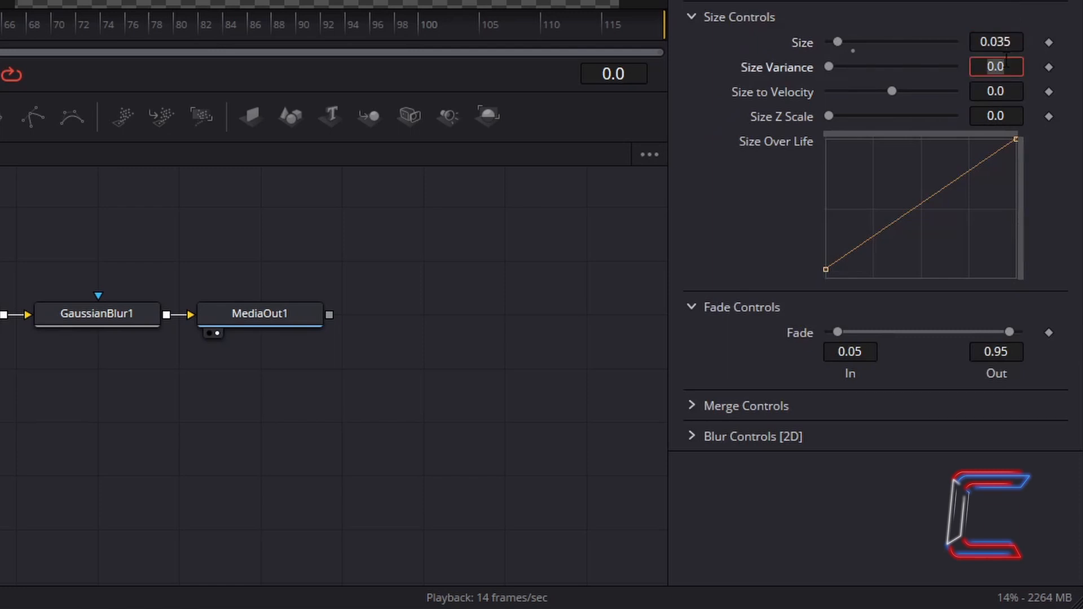